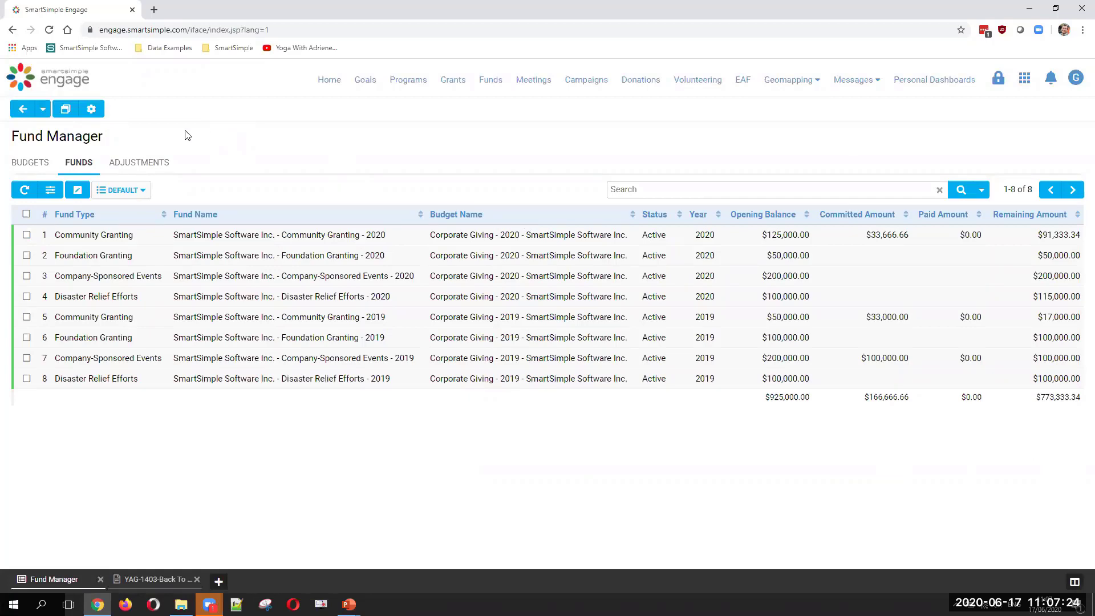
- Open the Fund Manager configuration settings at the CONNECTIVITY tab's fund connection settings
left_click(91, 109)
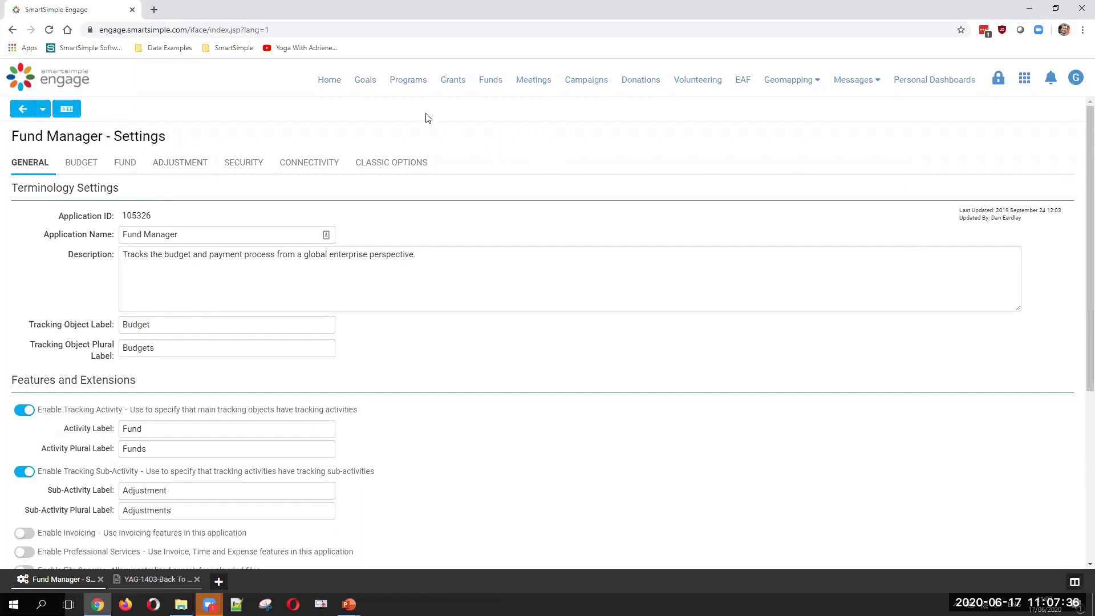
left_click(318, 163)
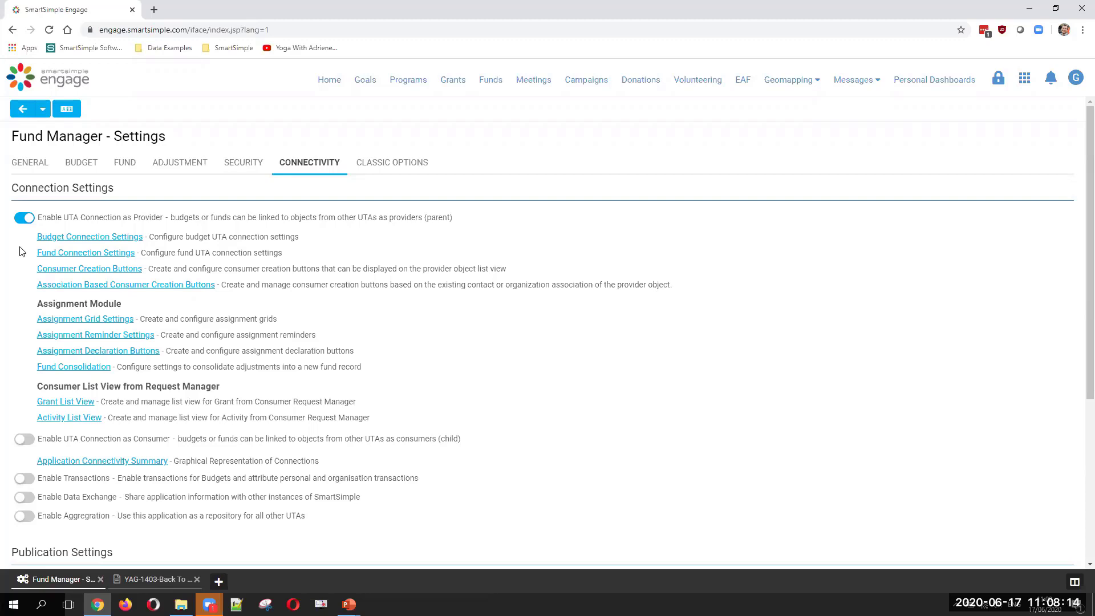
left_click(69, 255)
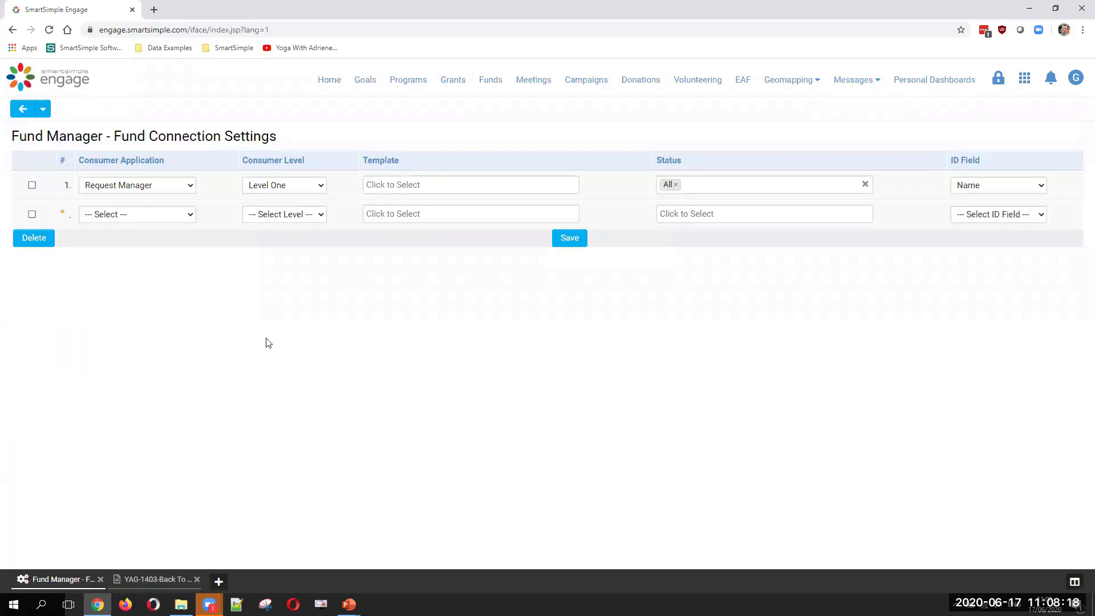
- Set fund connection row 1 to Request Manager, Level One, with All templates
left_click(173, 183)
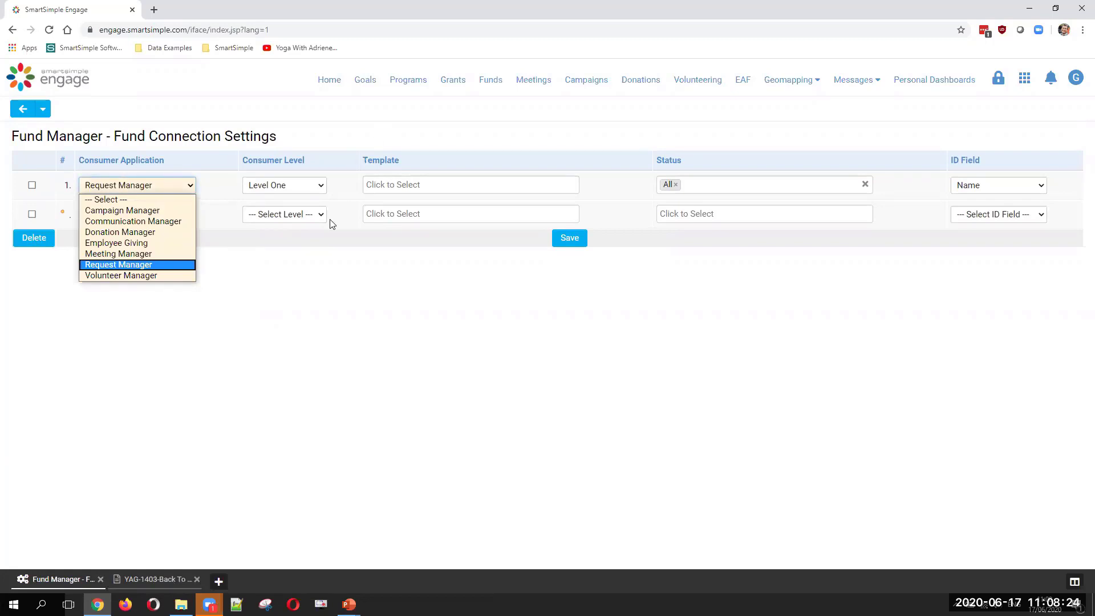
left_click(320, 187)
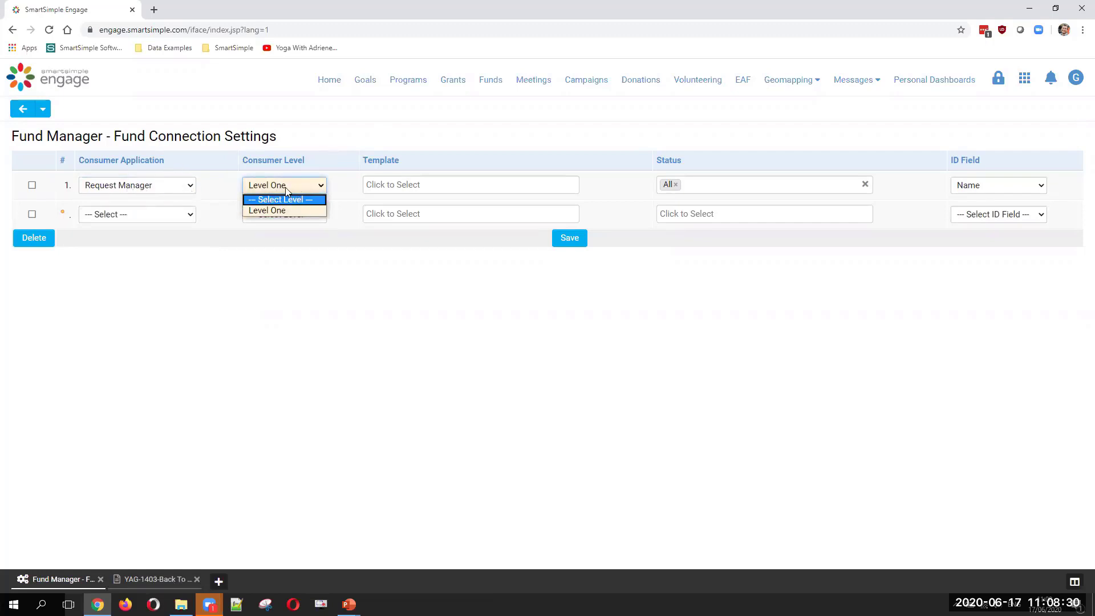
left_click(472, 253)
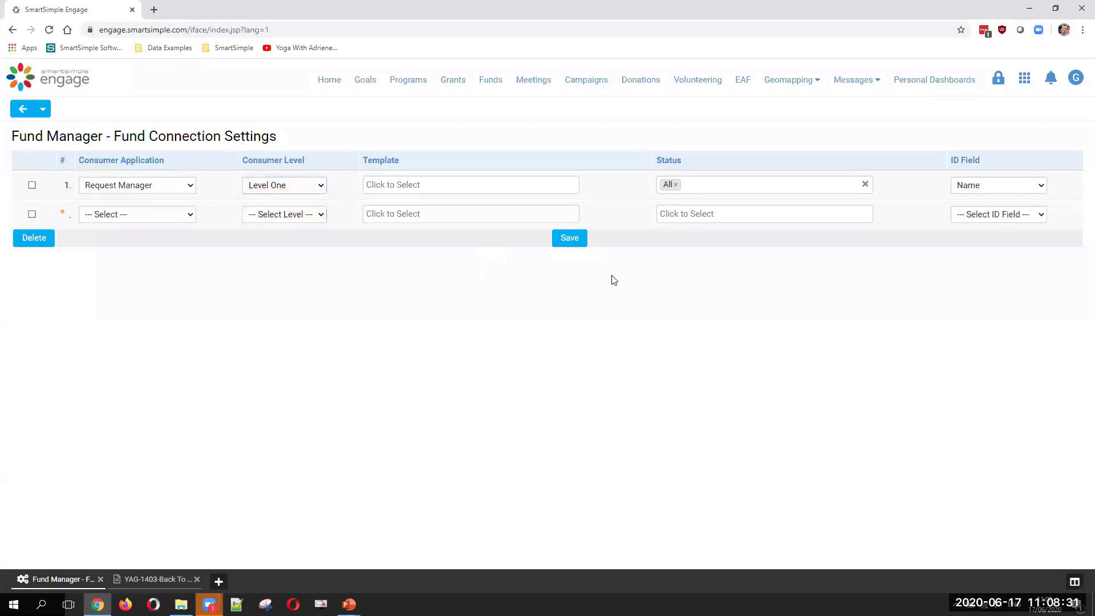
left_click(457, 187)
left_click(405, 203)
left_click(411, 183)
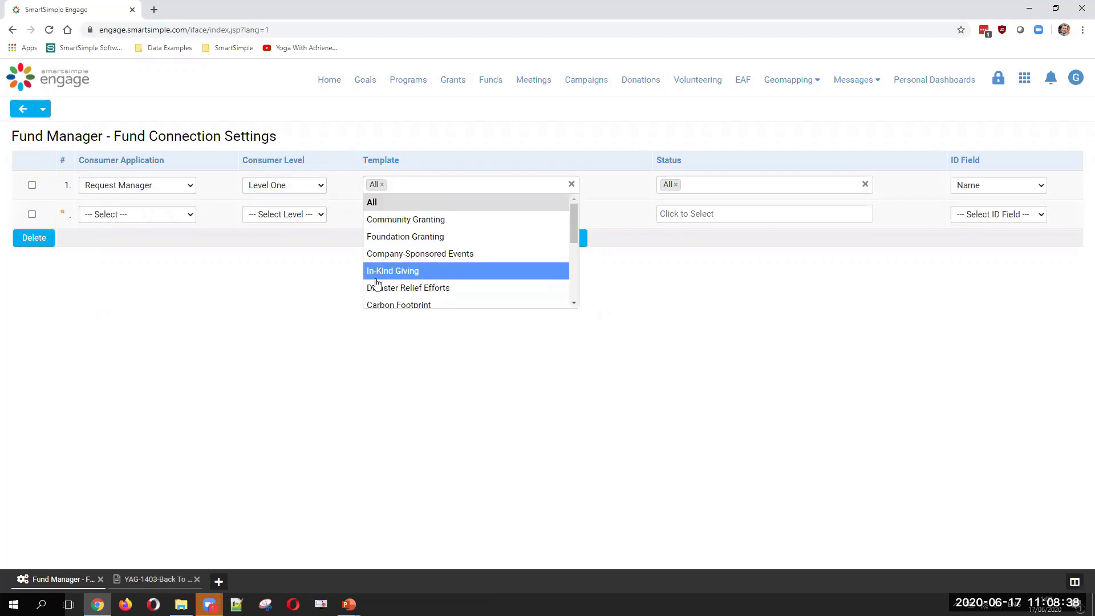
- Set row 2 to Request Manager, Level One, with Company-Sponsored Events and Foundation Granting templates
left_click(158, 220)
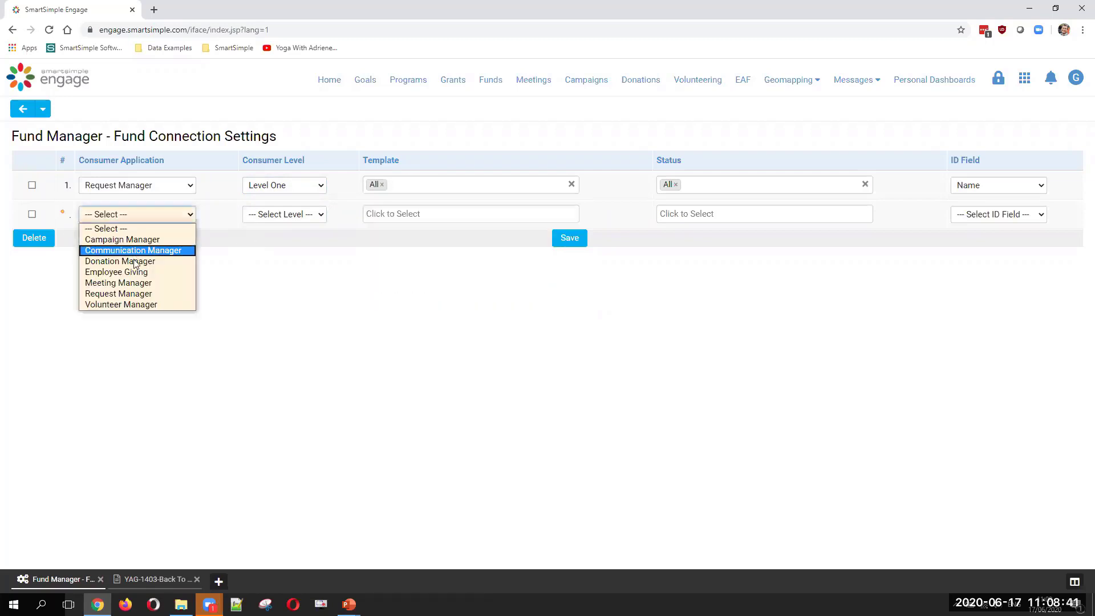
left_click(134, 294)
left_click(302, 216)
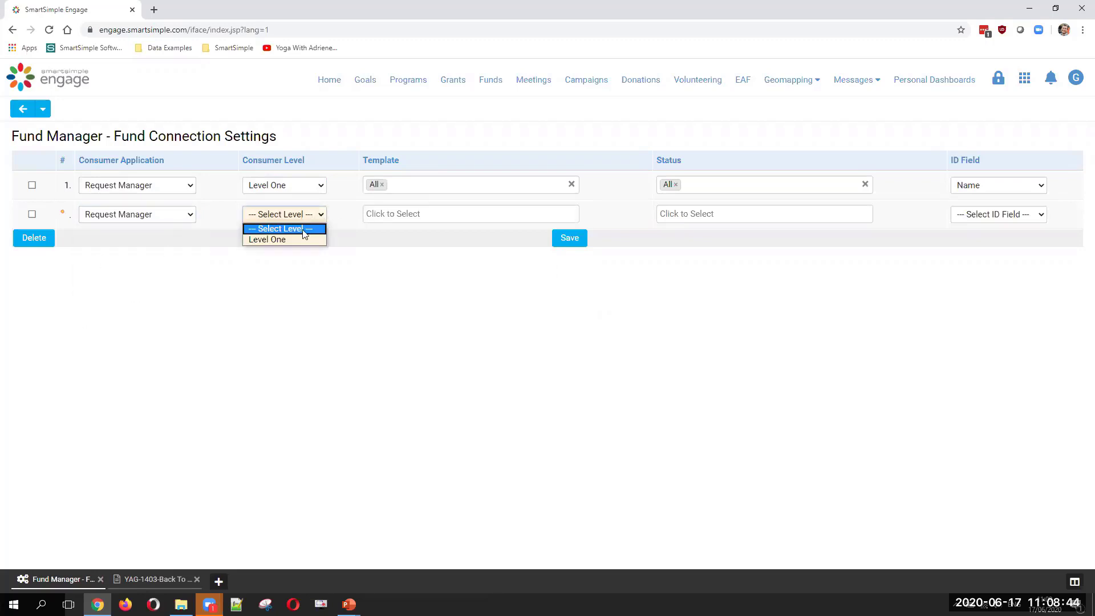
left_click(301, 236)
left_click(471, 219)
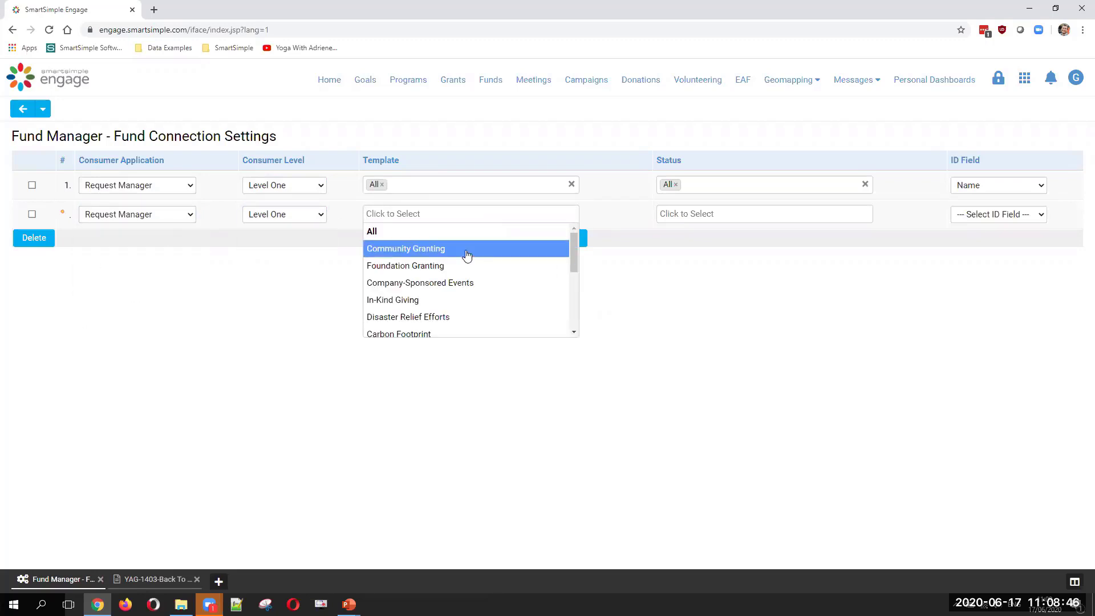
left_click(447, 284)
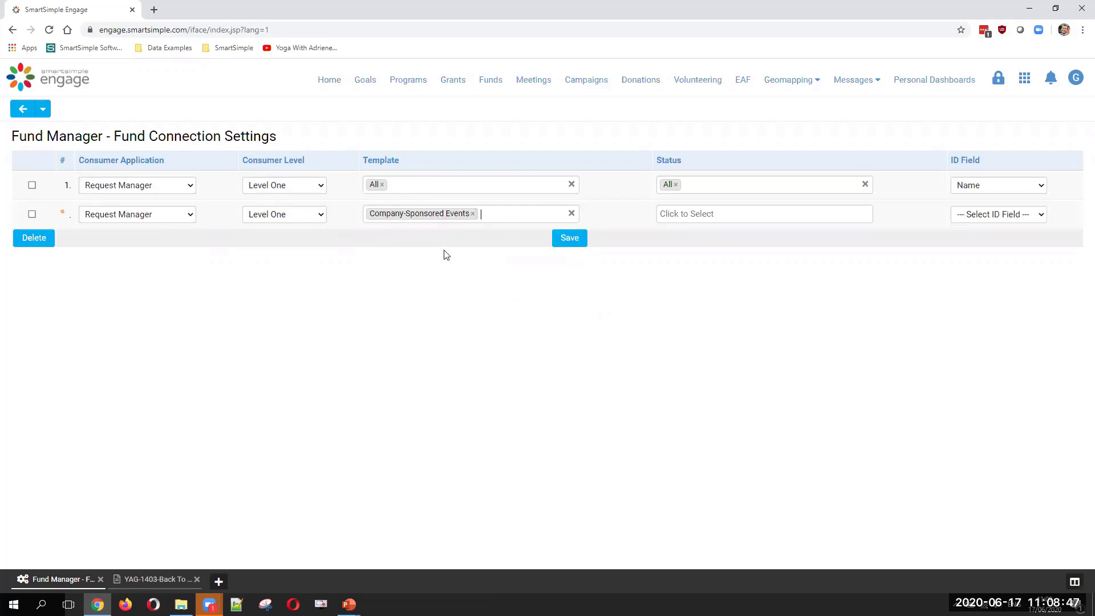
left_click(492, 221)
left_click(475, 266)
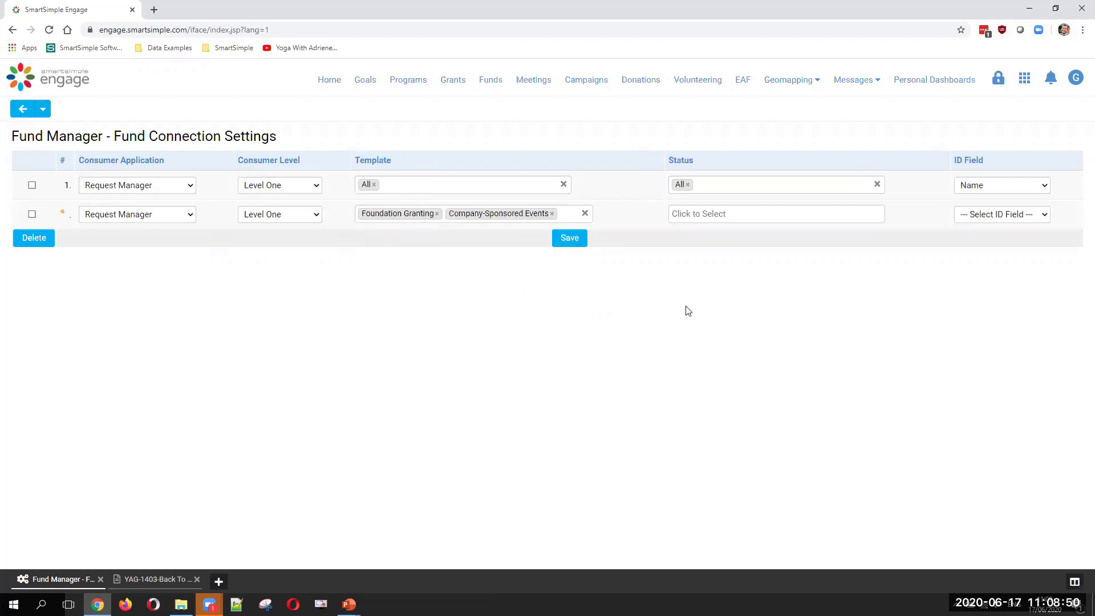
left_click(763, 219)
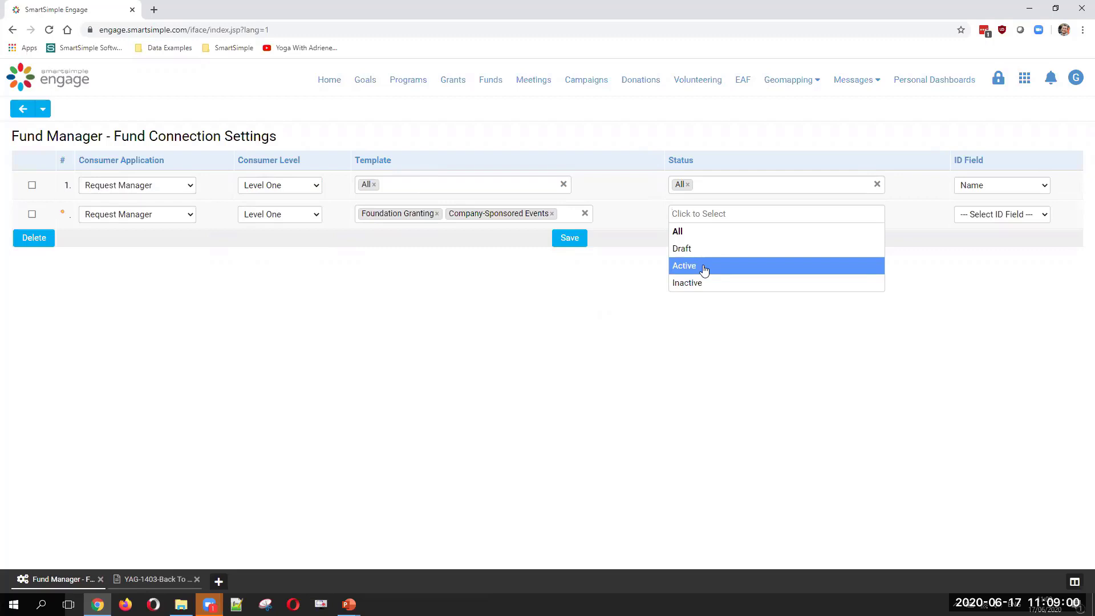
- Check the Status and ID Field choices, keeping Name for row 1, then go to Request Manager
left_click(1008, 182)
left_click(1007, 186)
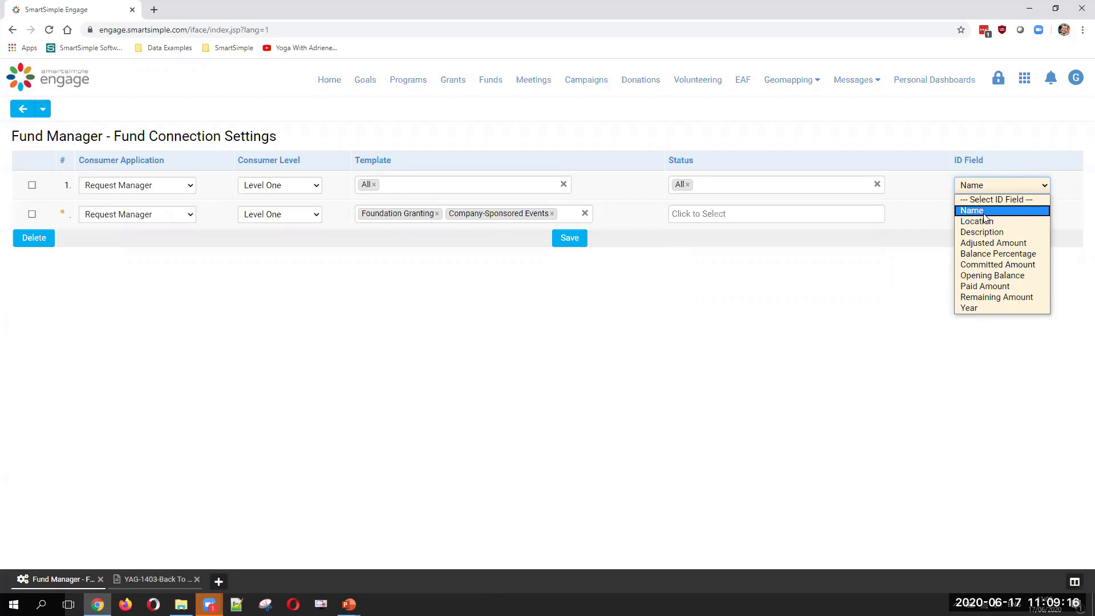
left_click(450, 83)
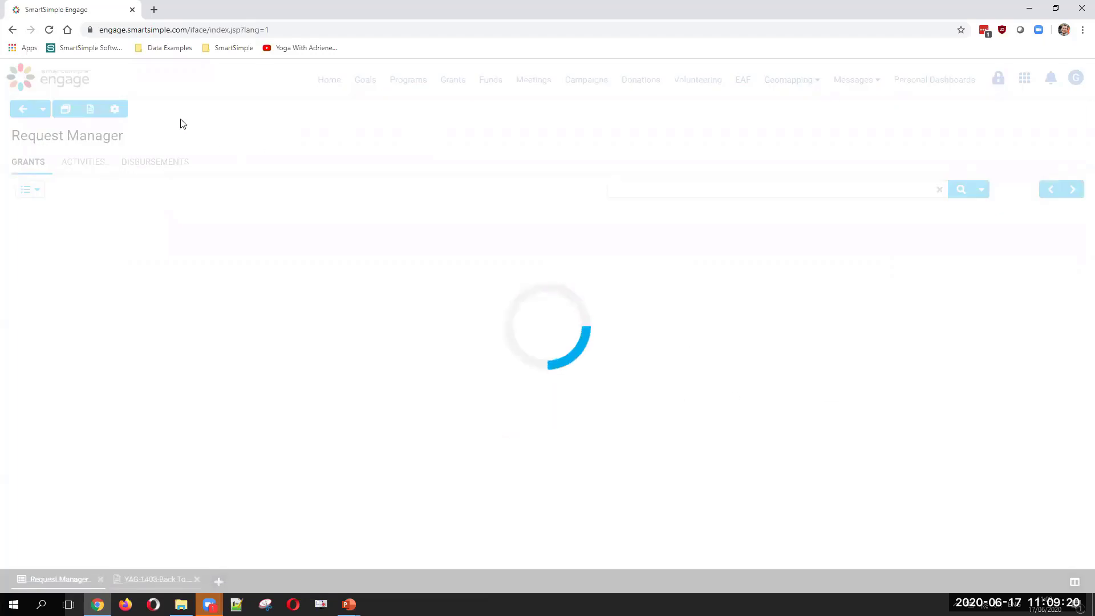
- Open the Fund role for editing from Request Manager's grant Connection Roles list
left_click(115, 109)
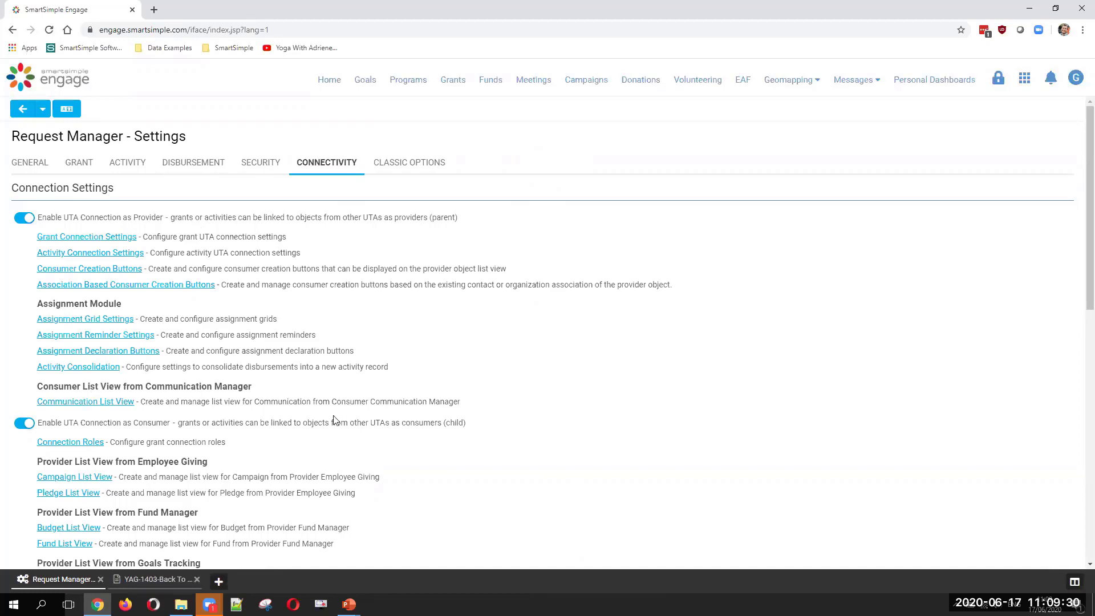
left_click(88, 445)
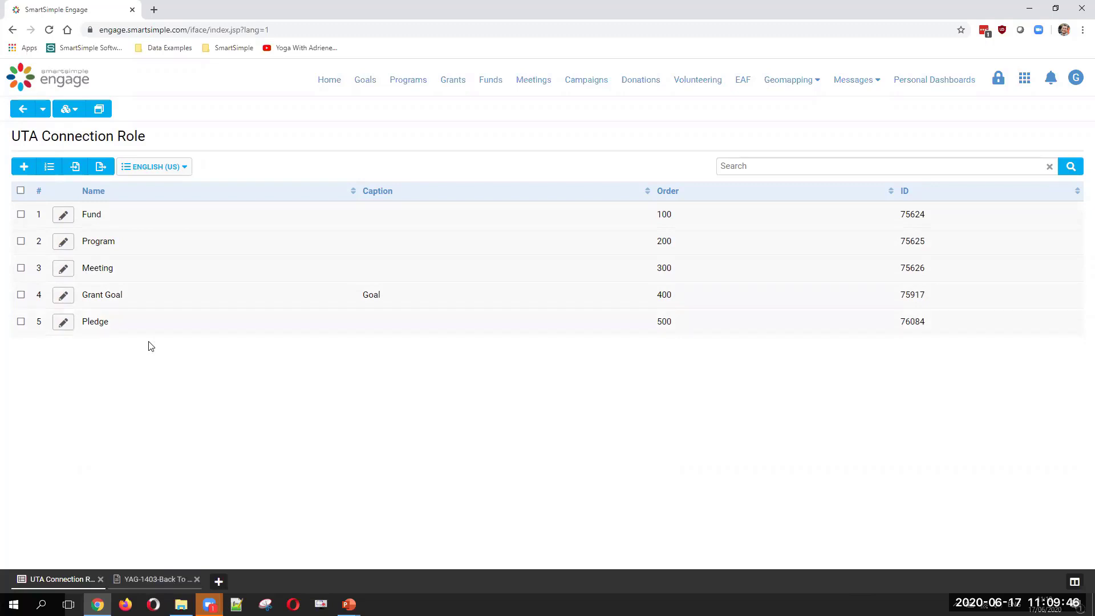
left_click(66, 215)
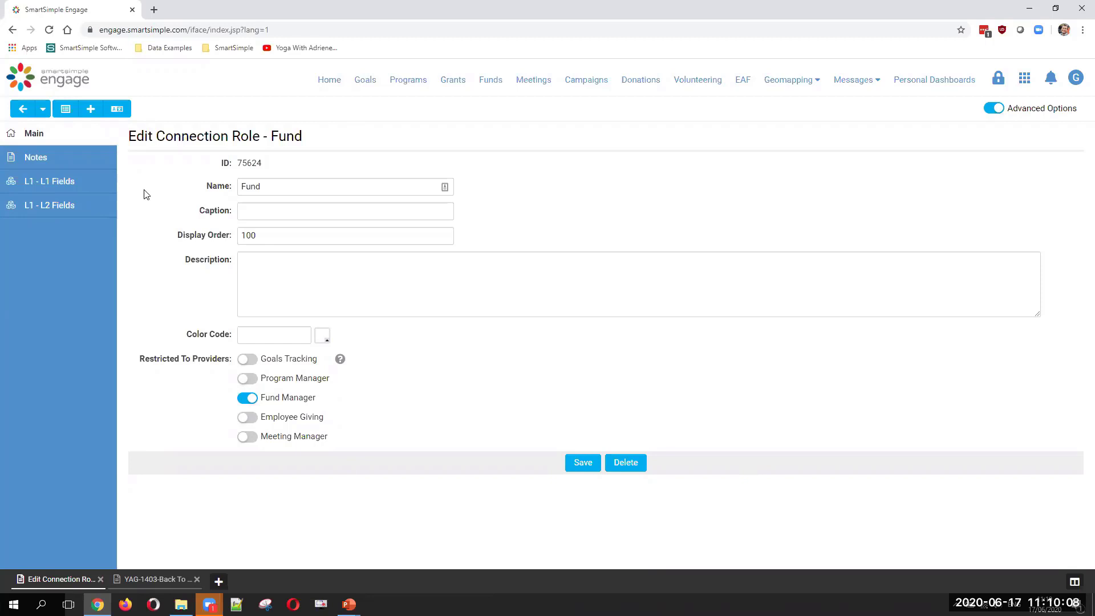
left_click(49, 110)
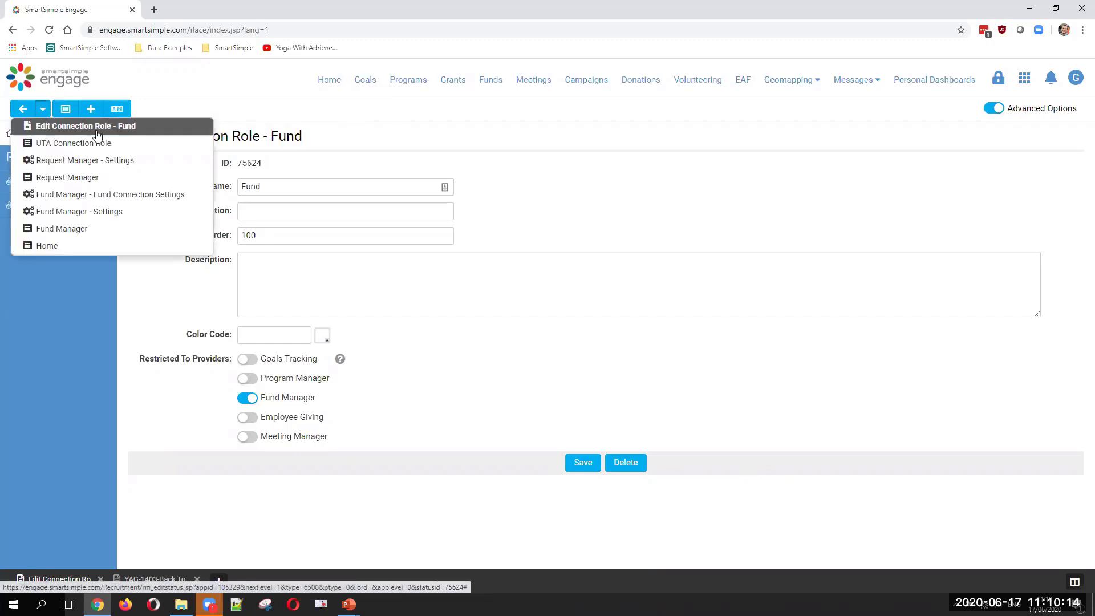
- Show the COLUMNS tab of the Default Fund List View in Request Manager connectivity settings
left_click(162, 167)
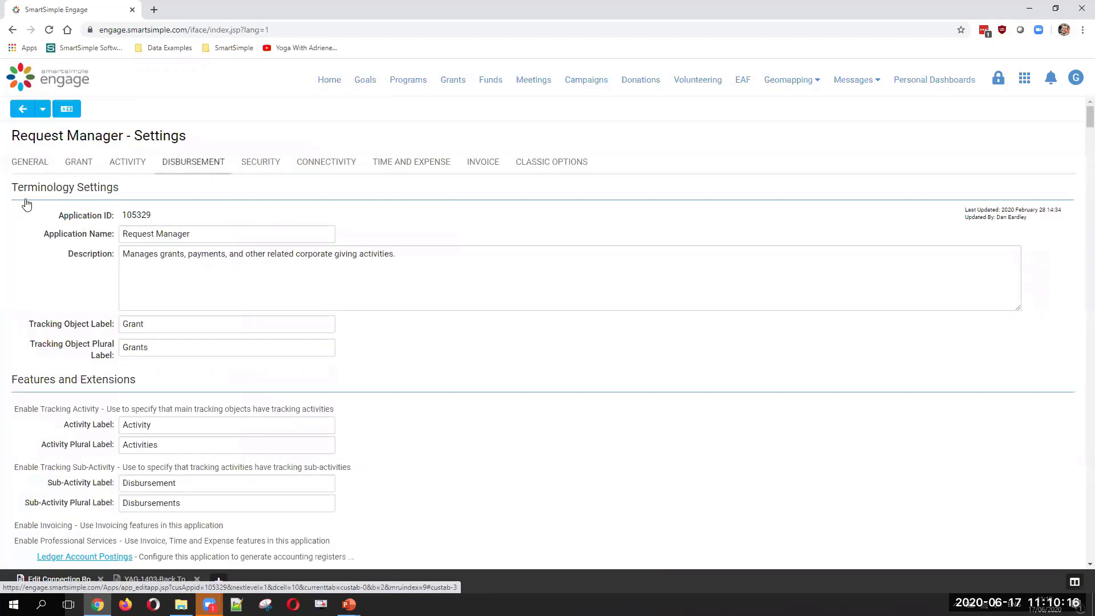
left_click(299, 162)
scroll(513, 451, "down", 1)
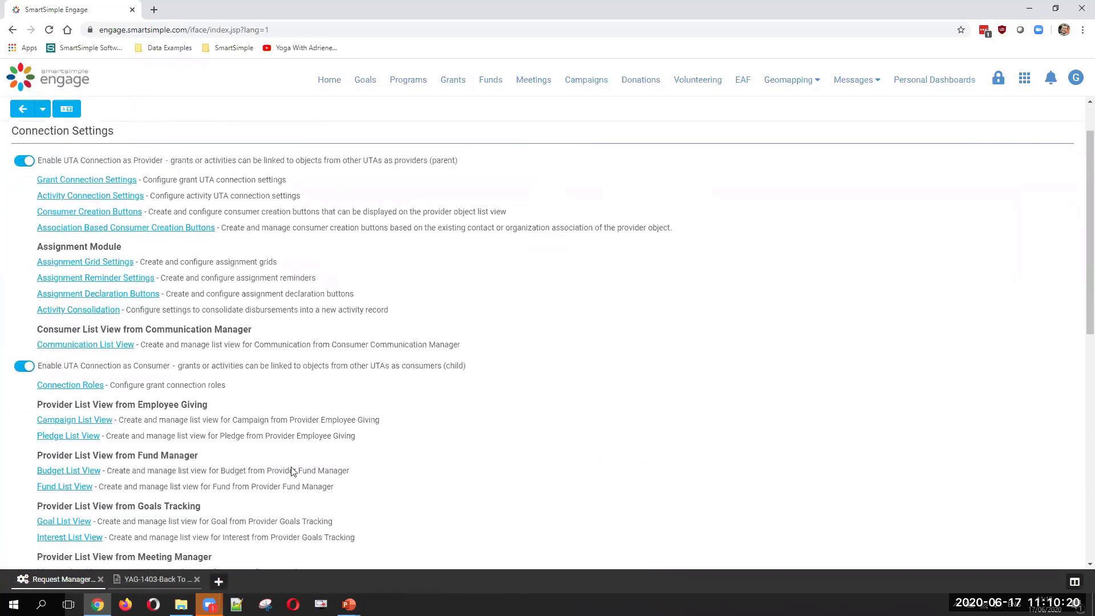
scroll(136, 384, "down", 1)
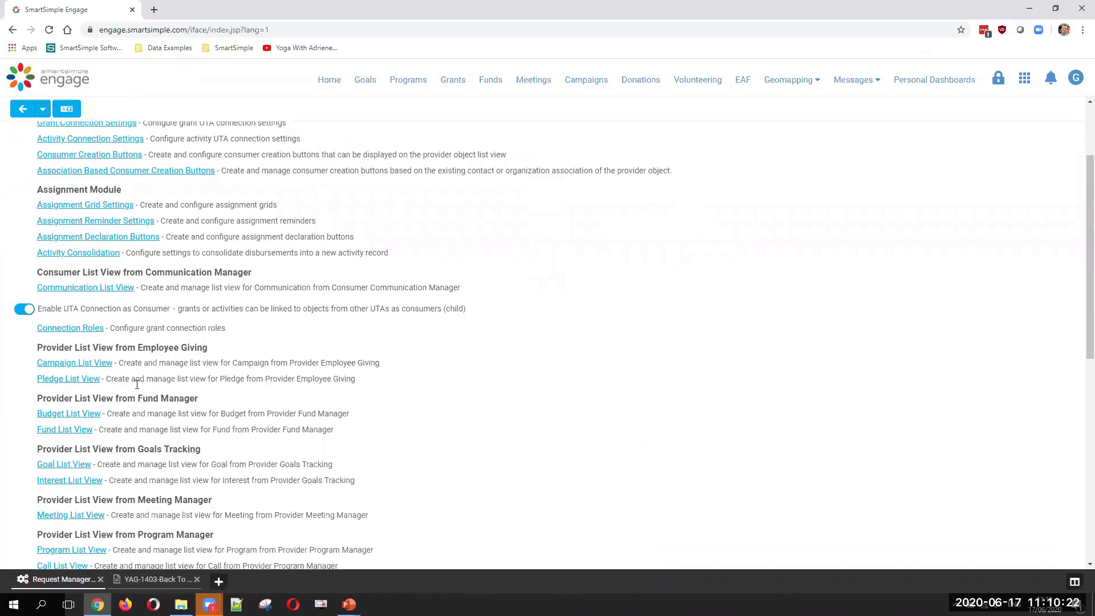
scroll(137, 342, "down", 1)
left_click(74, 373)
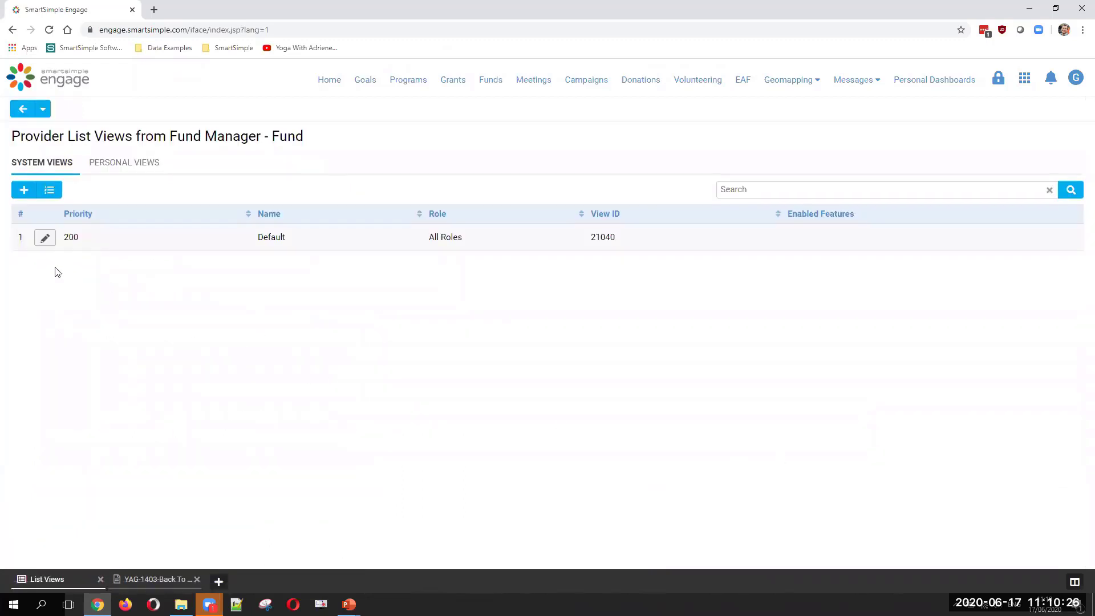
left_click(45, 237)
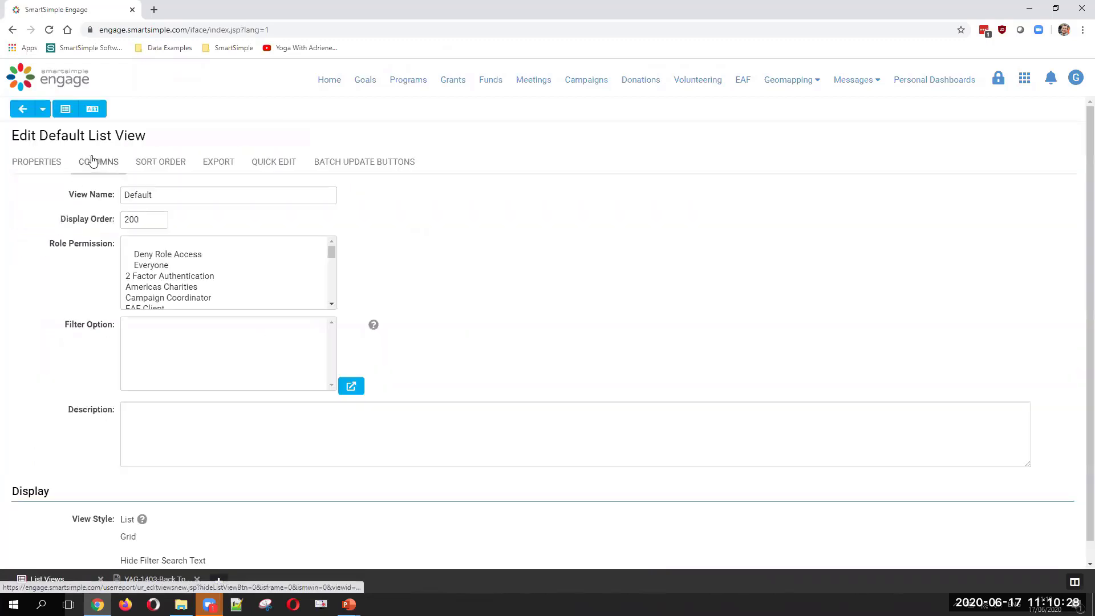
left_click(98, 162)
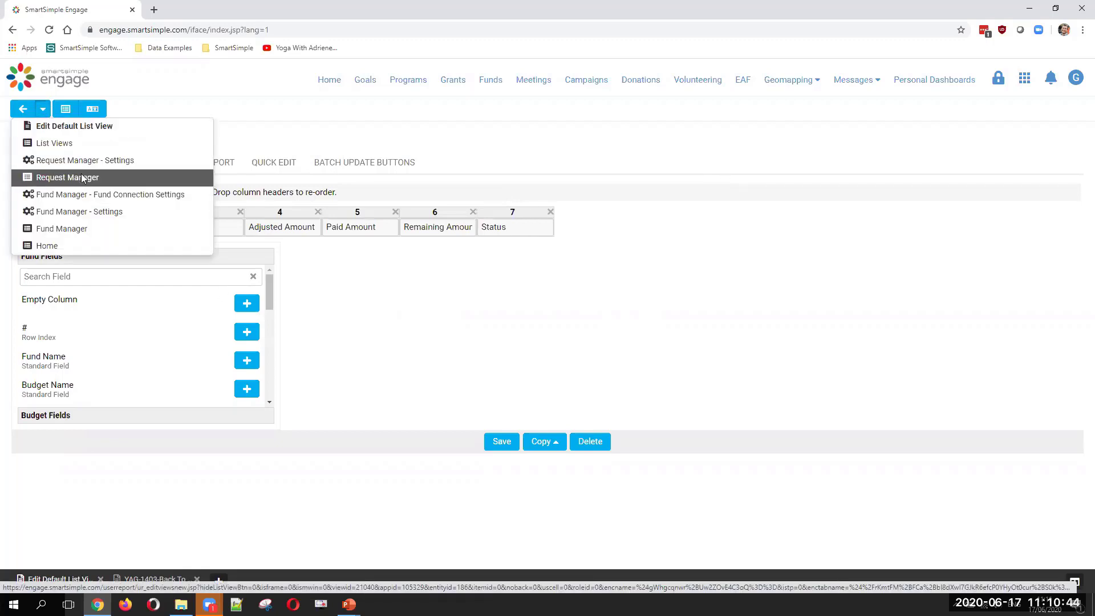
left_click(81, 178)
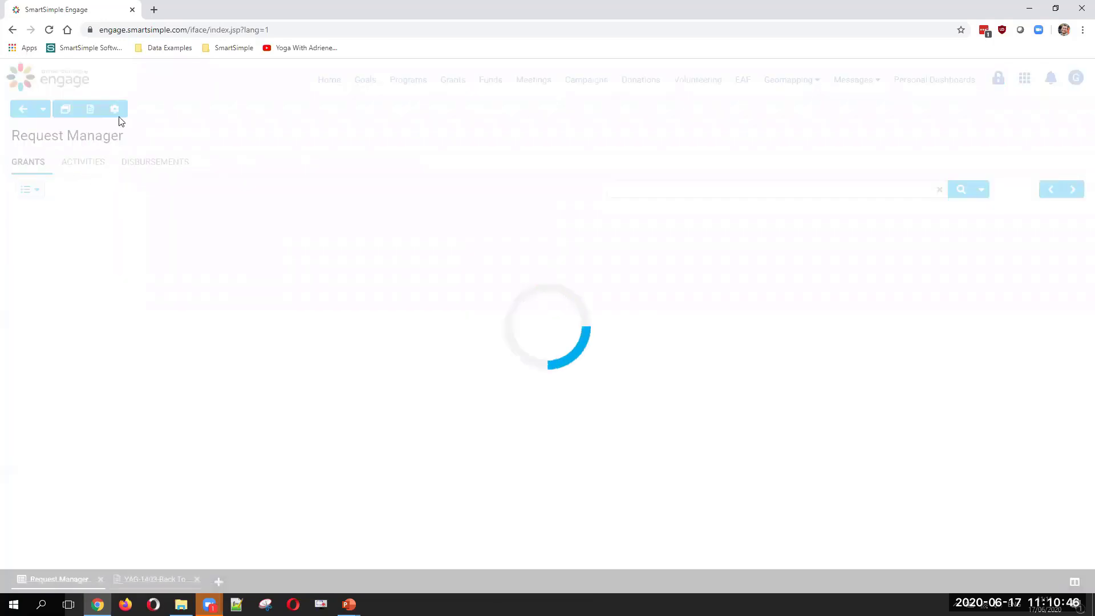
- Open the UTA Consumers field from the Request Manager GRANT tab's Standard Fields list
left_click(115, 109)
left_click(80, 162)
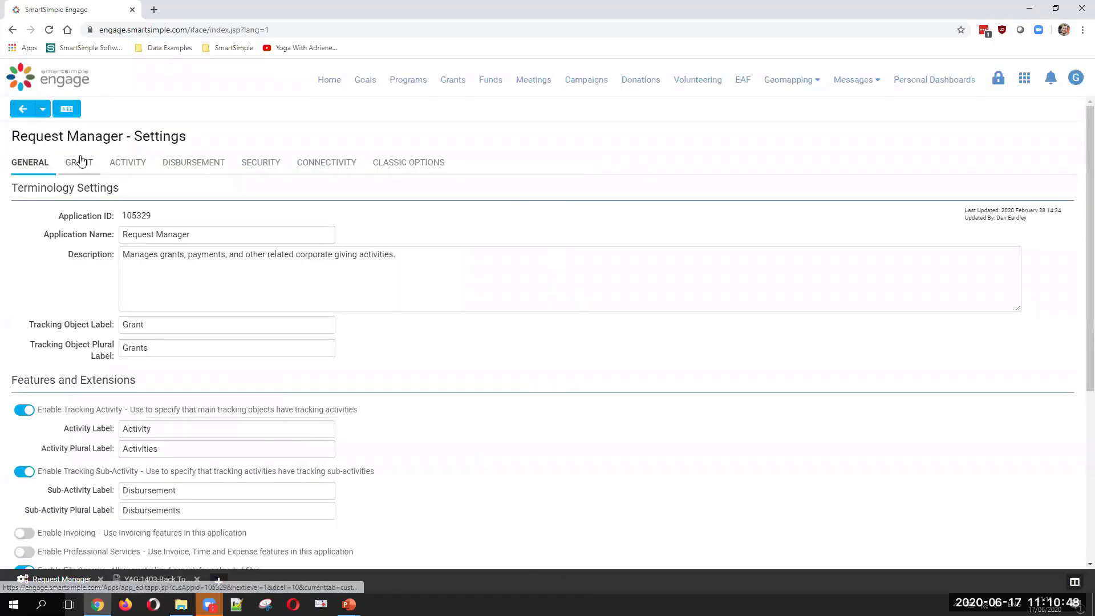
left_click(66, 225)
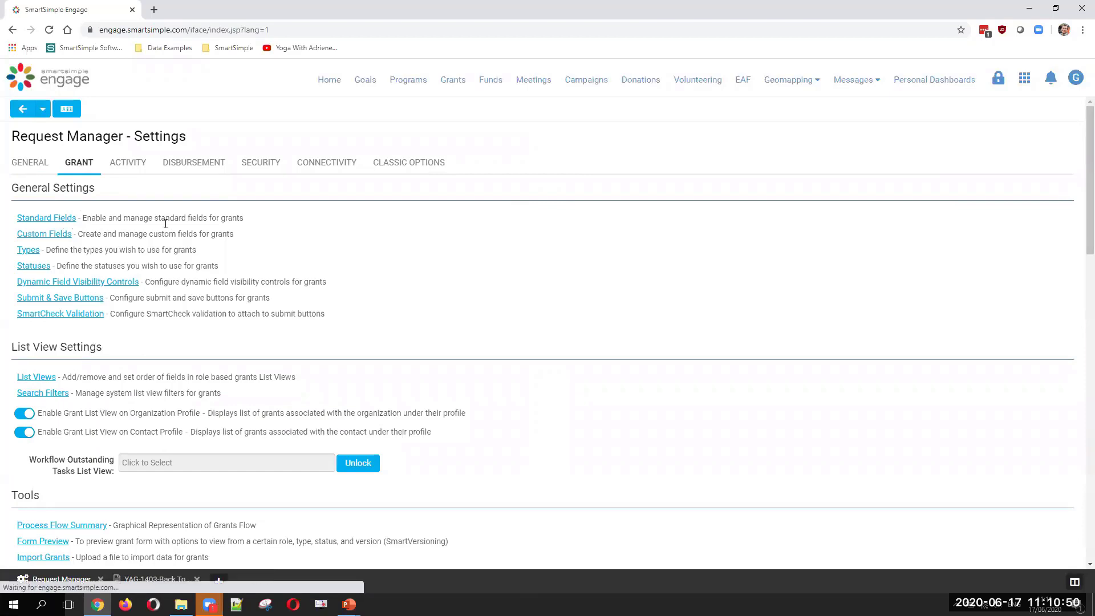
scroll(171, 406, "down", 8)
scroll(172, 406, "down", 1)
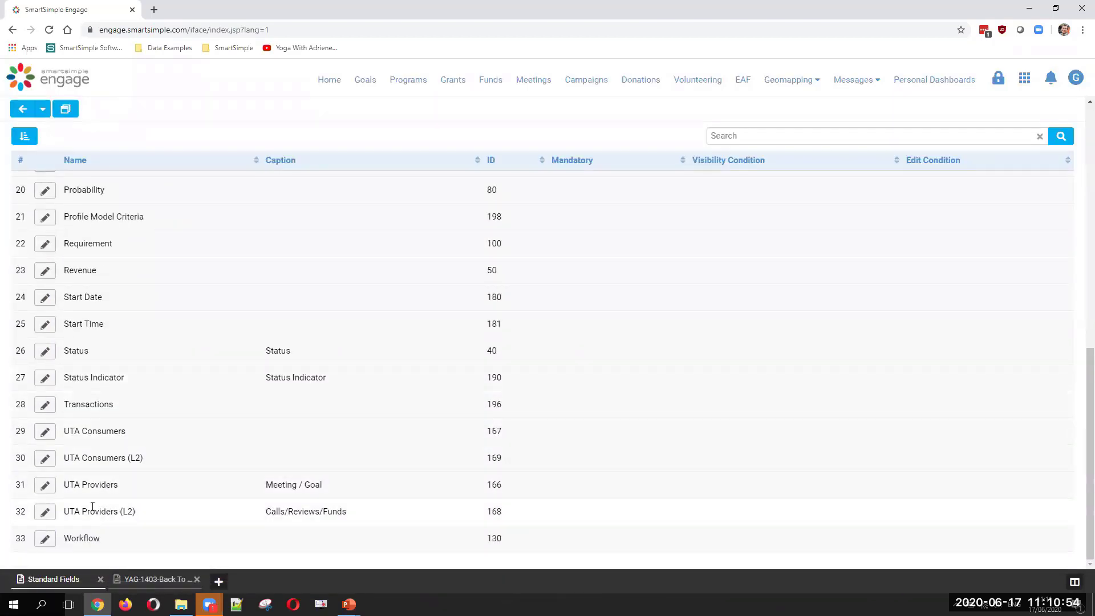
left_click_drag(65, 512, 164, 509)
left_click(318, 512)
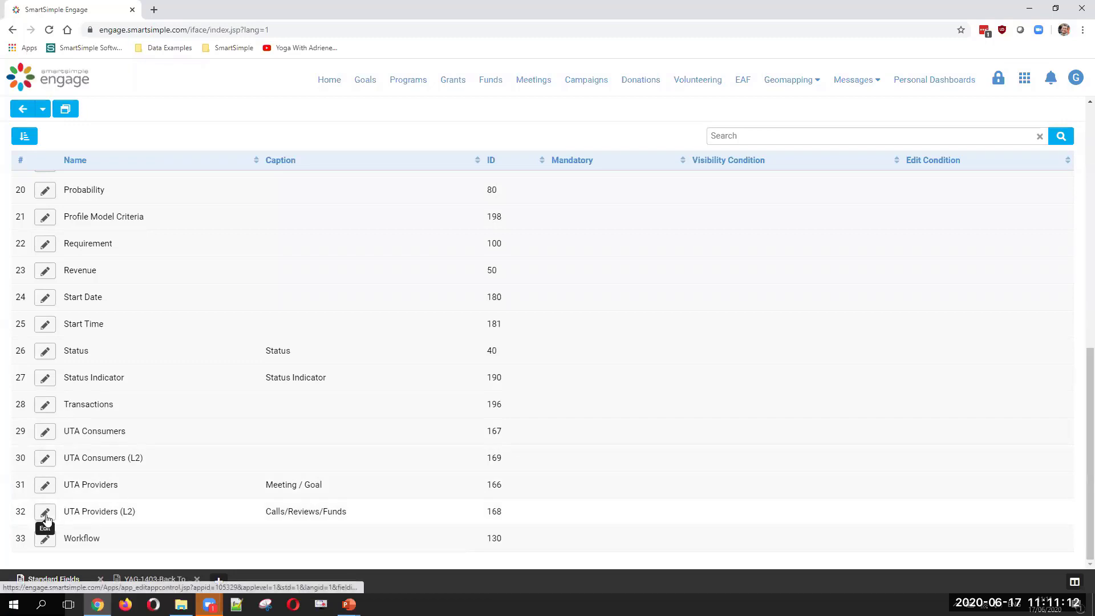
left_click(45, 432)
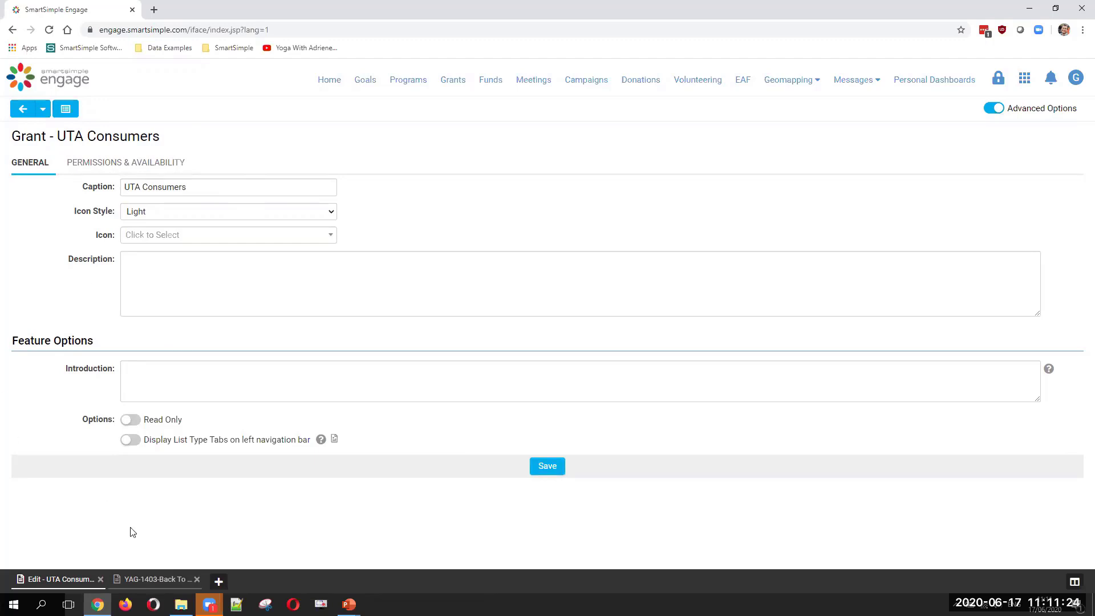
- Return to the YAG-1403-Back To Basics (DEMO SAMPLE) grant and show its linked calls
left_click(153, 580)
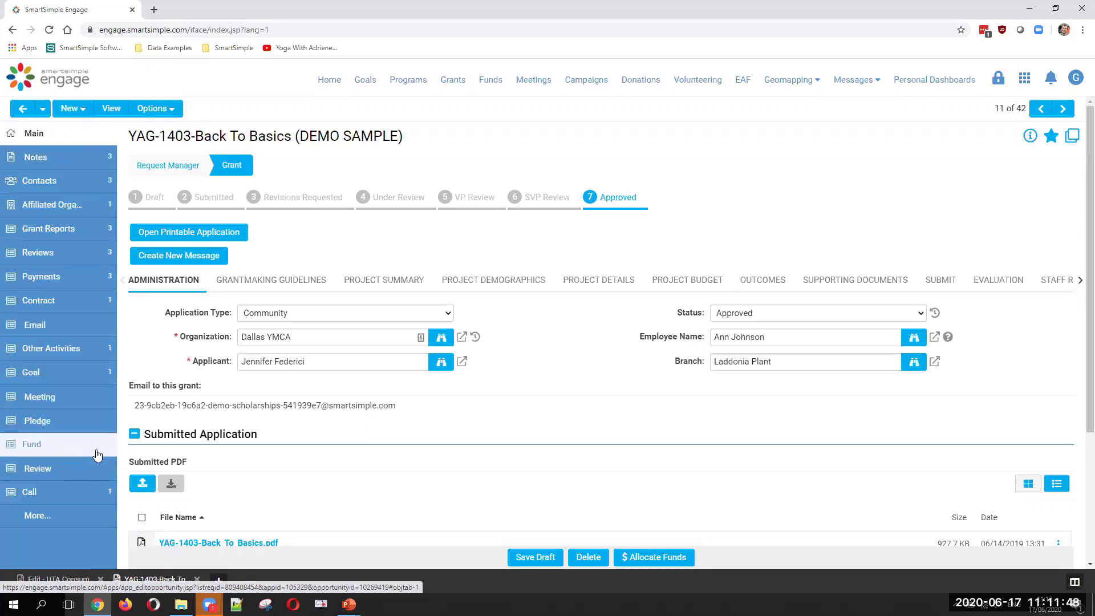
left_click(39, 493)
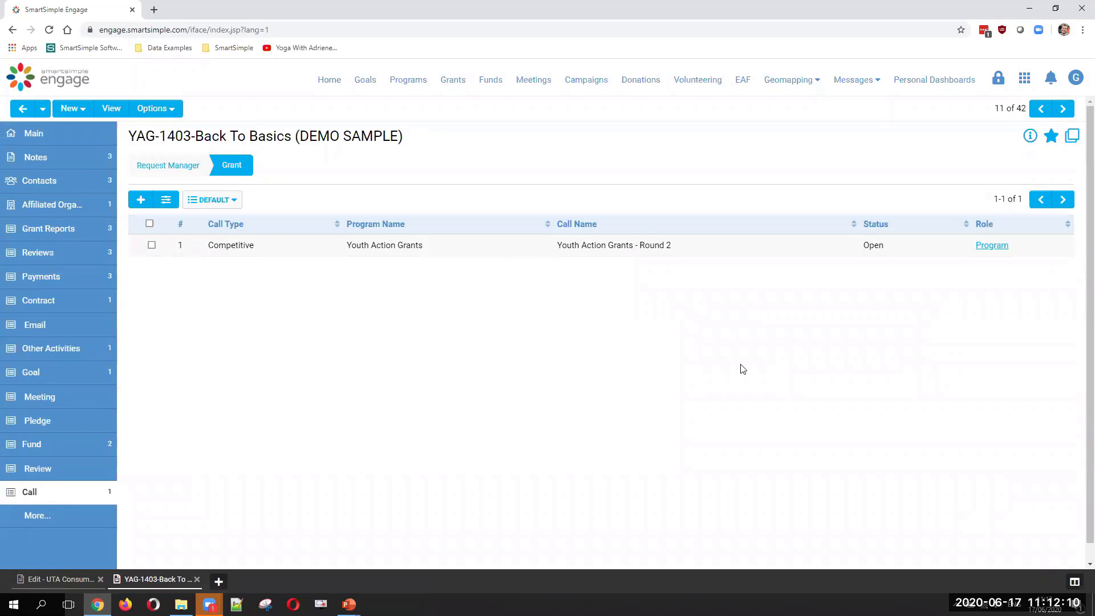
- Start adding funds to the grant, selecting Disaster Relief Efforts - 2020 and Company-Sponsored Events - 2020
left_click(64, 451)
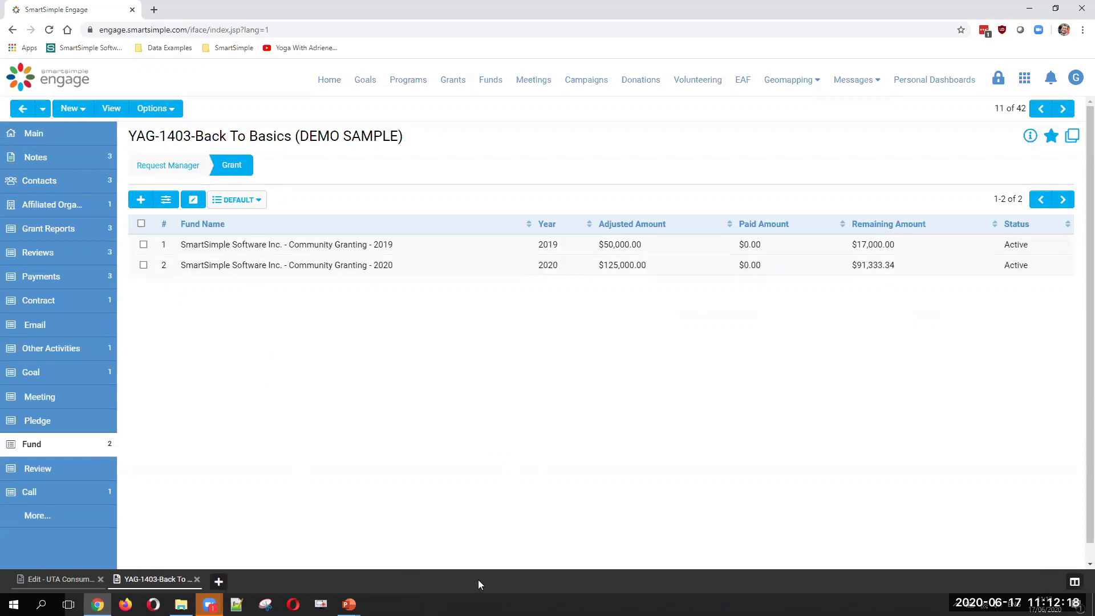
left_click(140, 200)
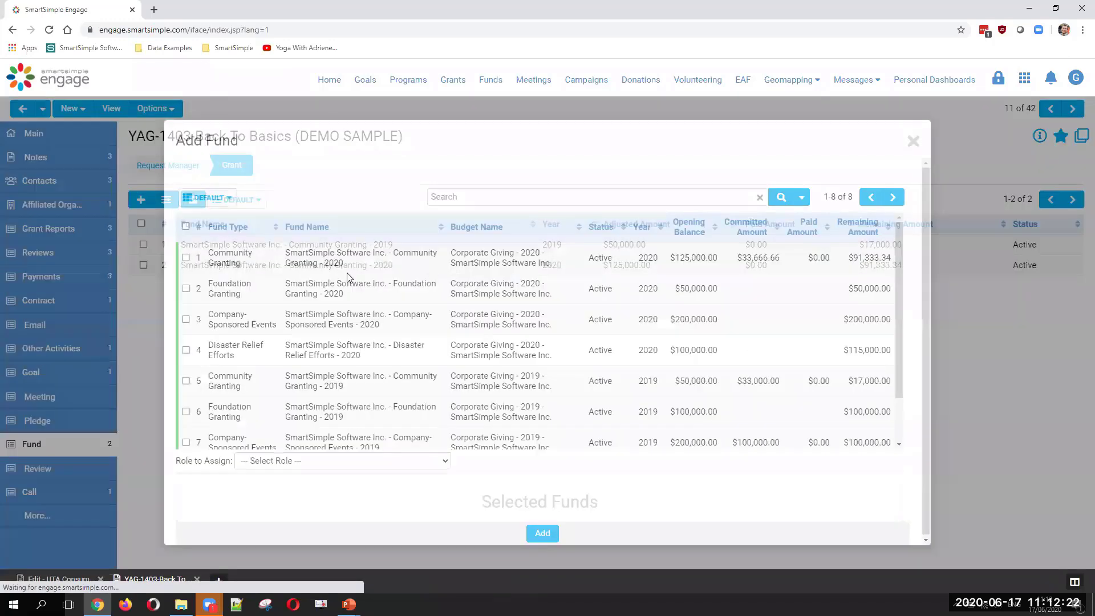
scroll(320, 314, "down", 3)
scroll(296, 305, "up", 2)
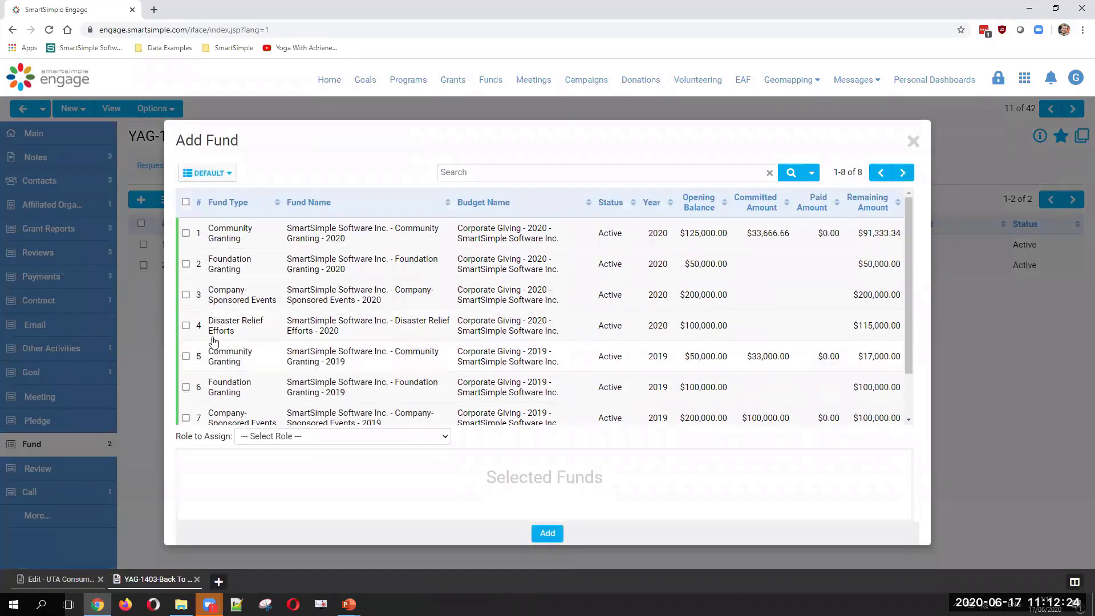
left_click(186, 325)
left_click(185, 295)
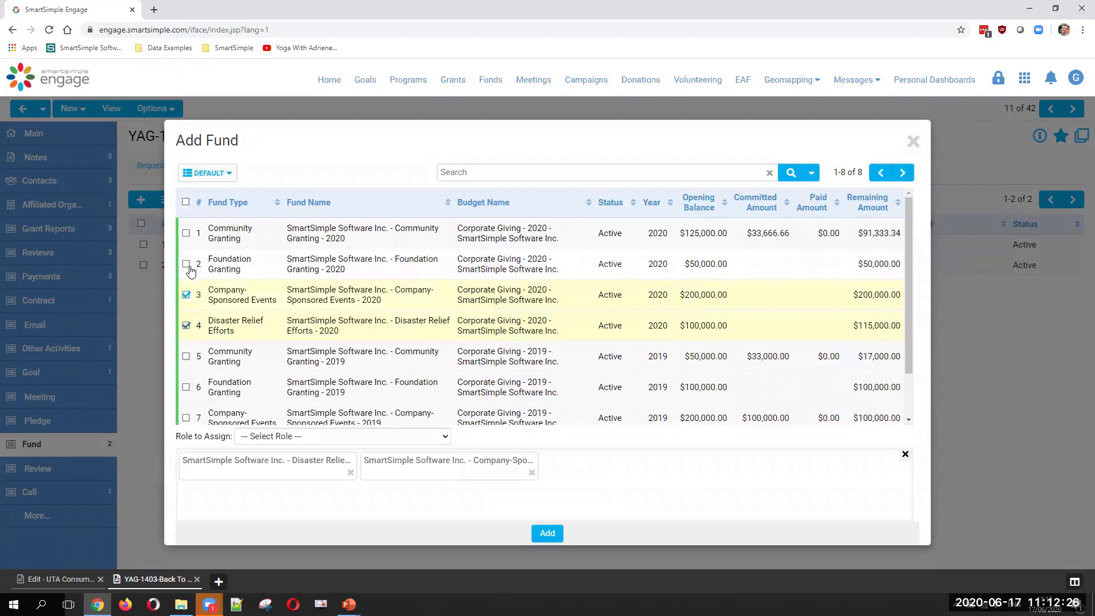
- Assign the Fund role to the selected funds and add them to the grant
left_click(291, 437)
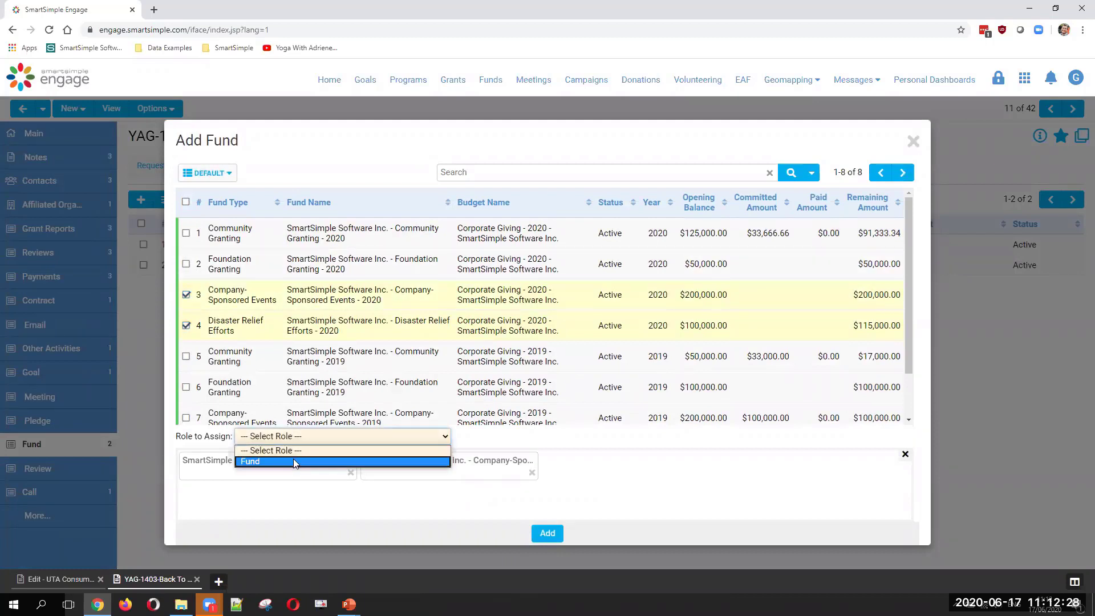
left_click(293, 461)
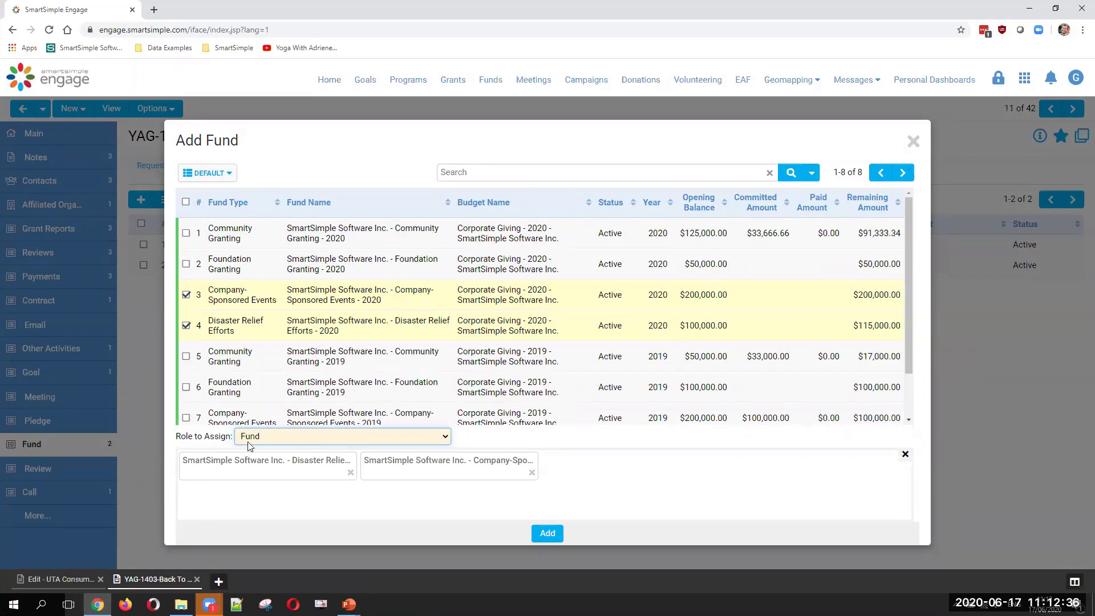
left_click(357, 439)
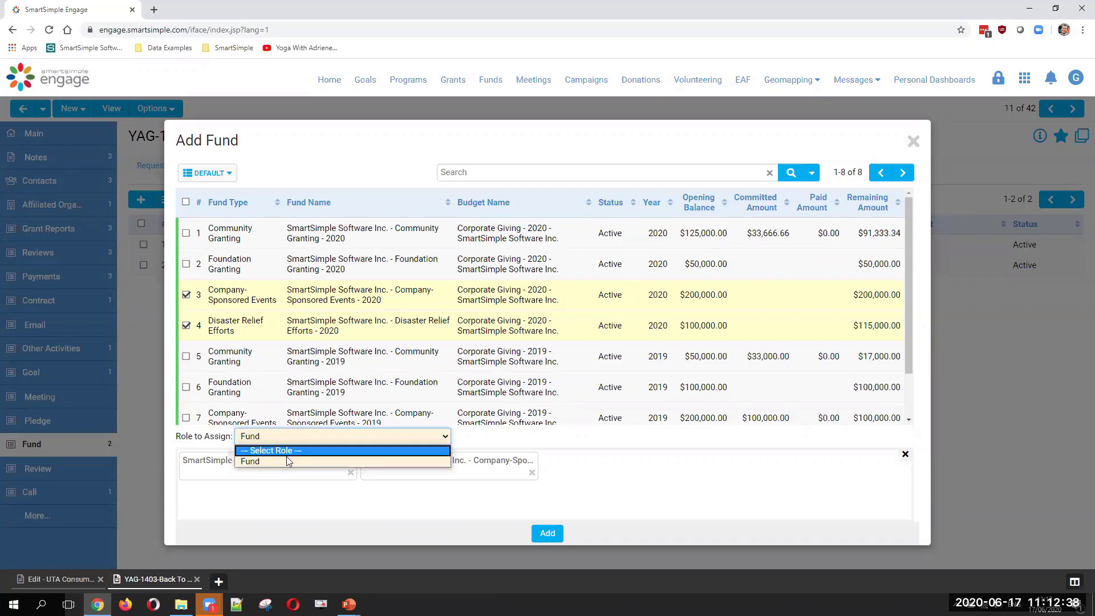
left_click(676, 454)
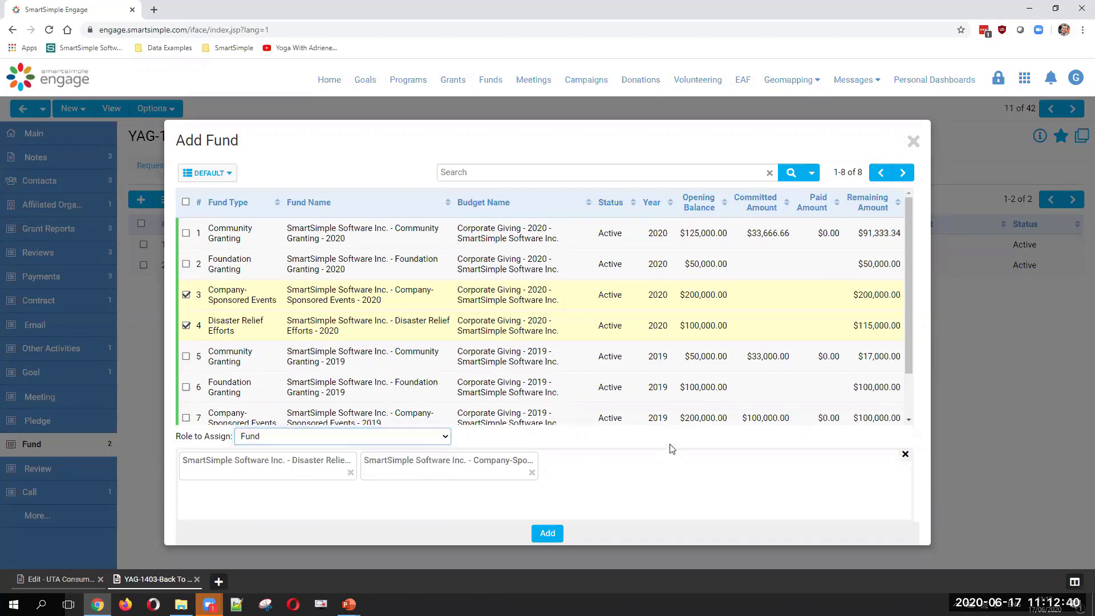
left_click(547, 533)
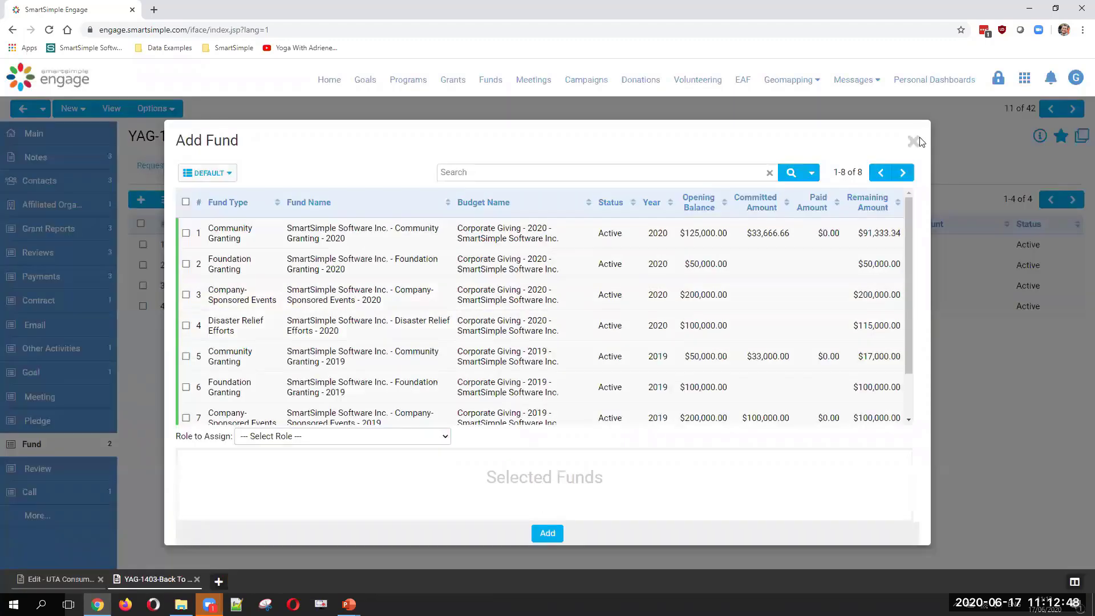
left_click(914, 143)
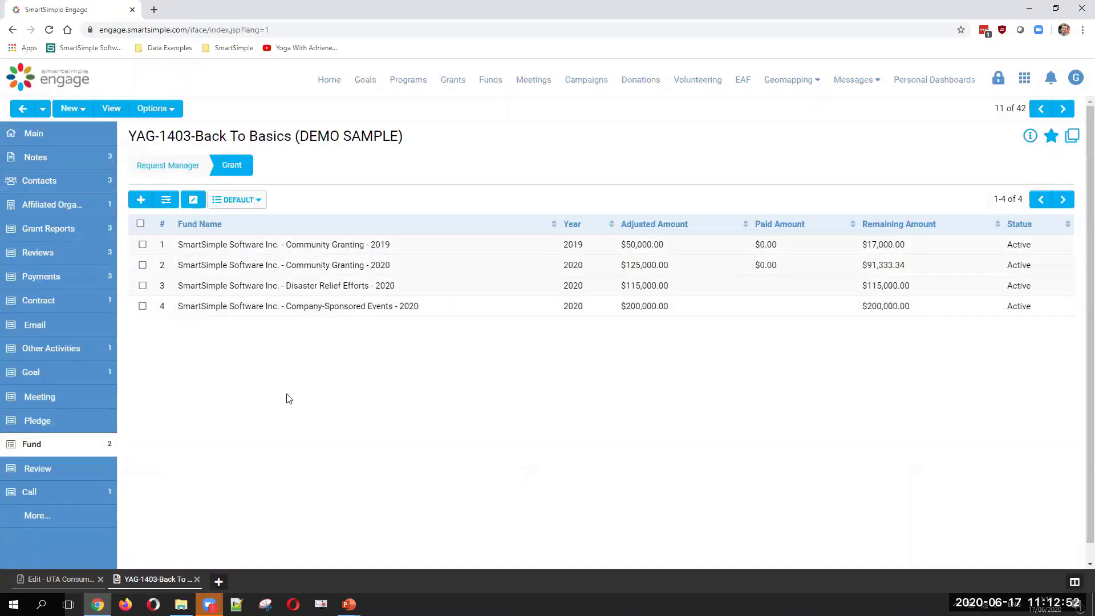
- Start Allocate Funds and add two extra allocation lines to the $50,000 payment
left_click(33, 136)
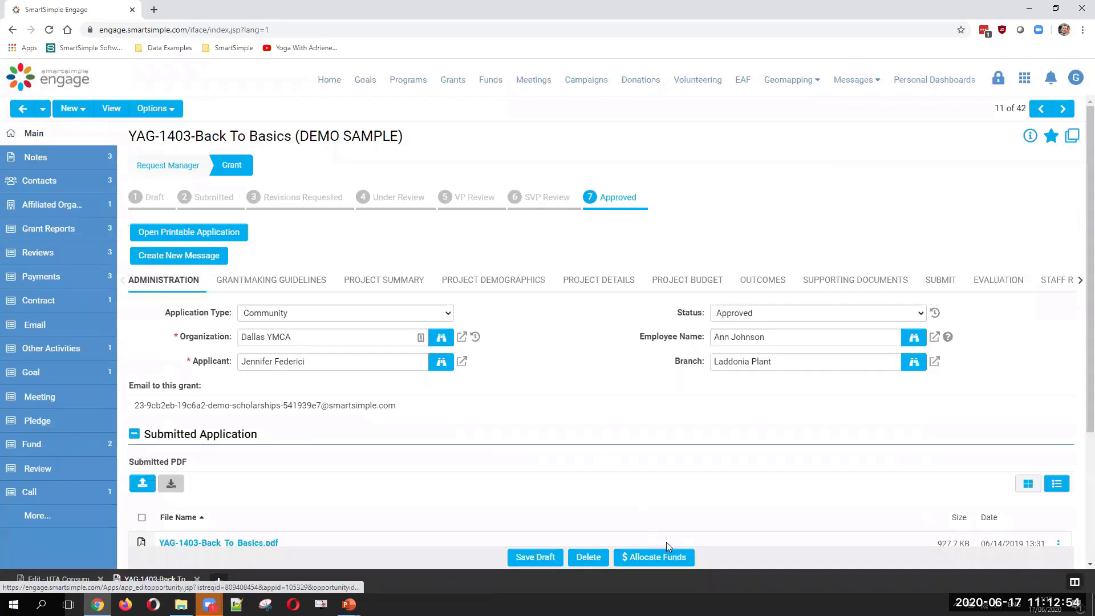
left_click(680, 558)
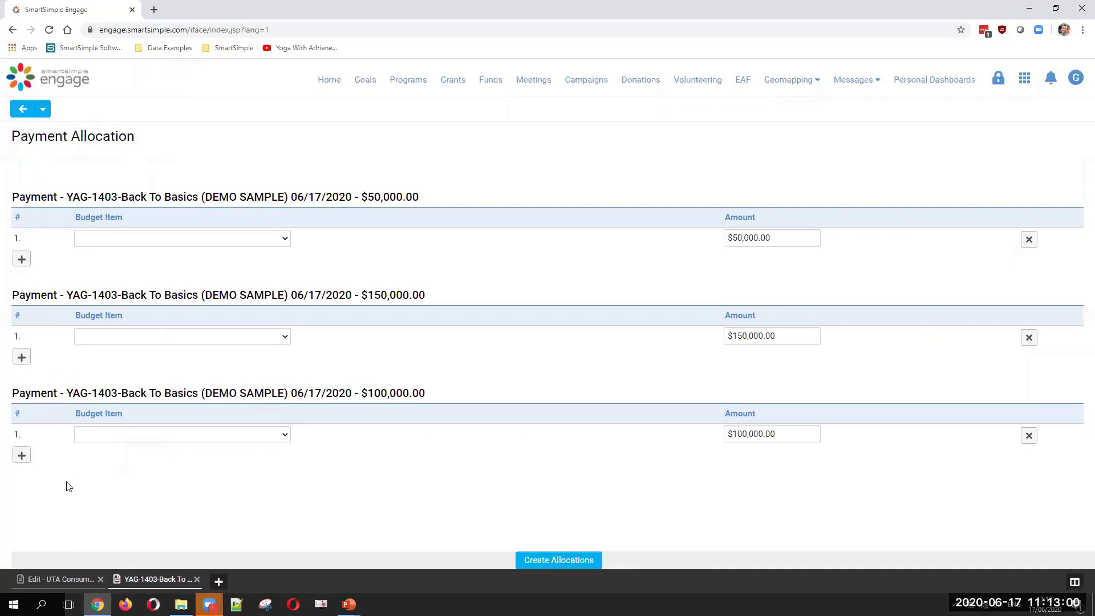
left_click(20, 259)
left_click(23, 280)
- Set lines 1 and 2 to Community Granting funds and line 3 to Company-Sponsored Events - 2020
left_click(197, 242)
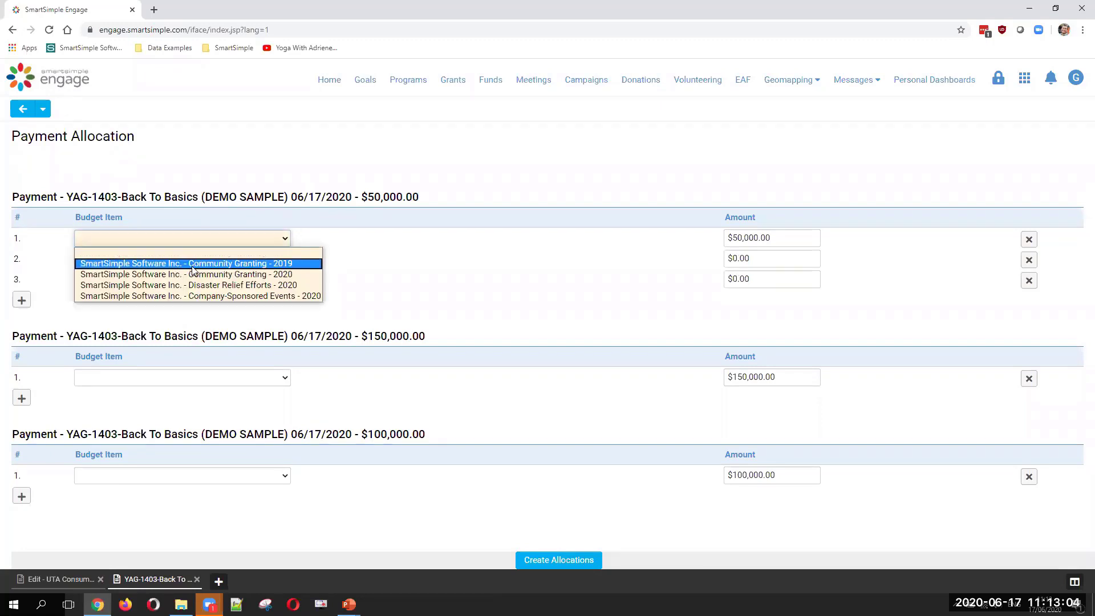
left_click(194, 263)
left_click(196, 261)
left_click(201, 281)
left_click(201, 280)
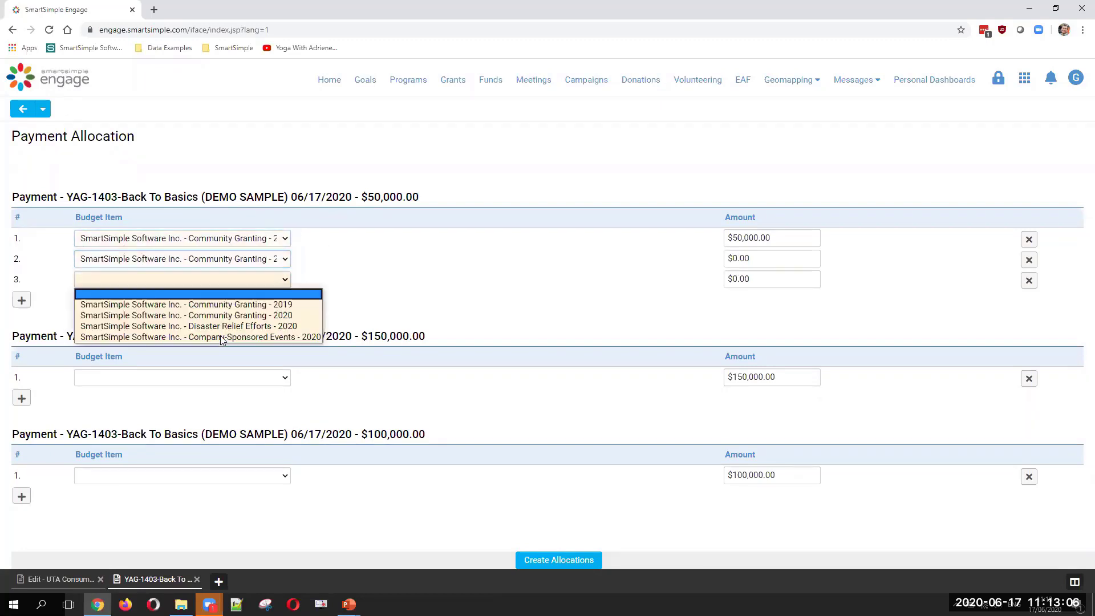
left_click(222, 338)
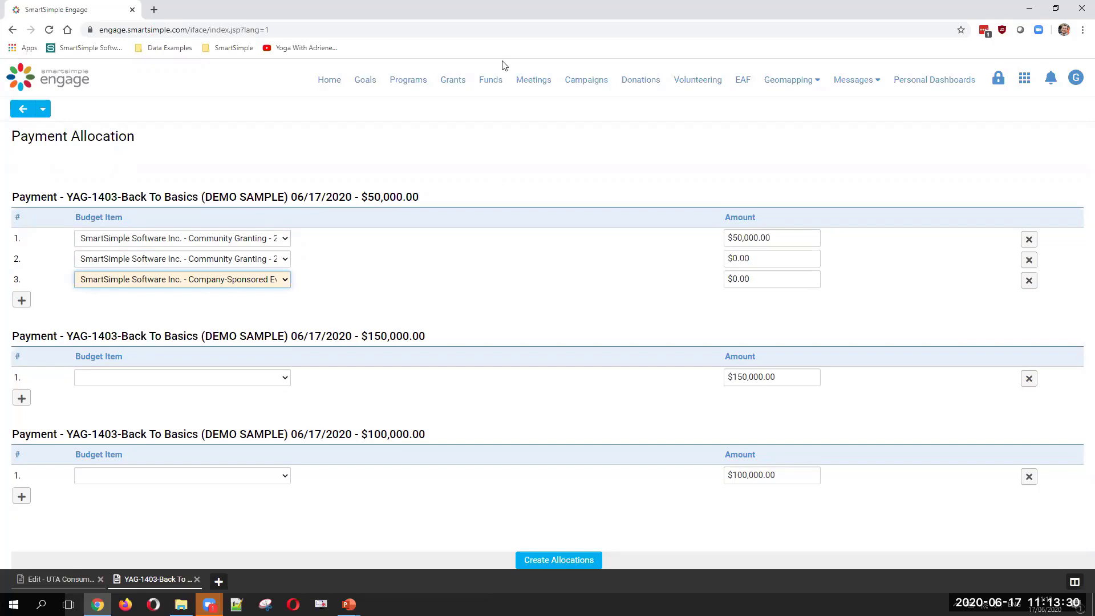
left_click(491, 80)
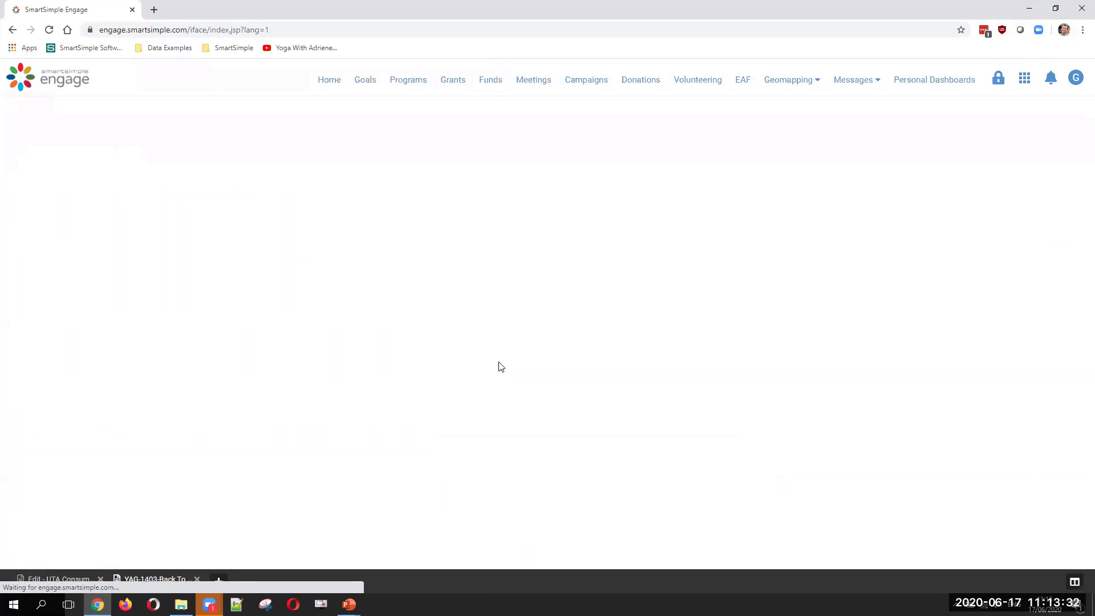
- Open the Community Granting - 2020 fund and review its allocated grants and $91,333.34 remaining
left_click(301, 237)
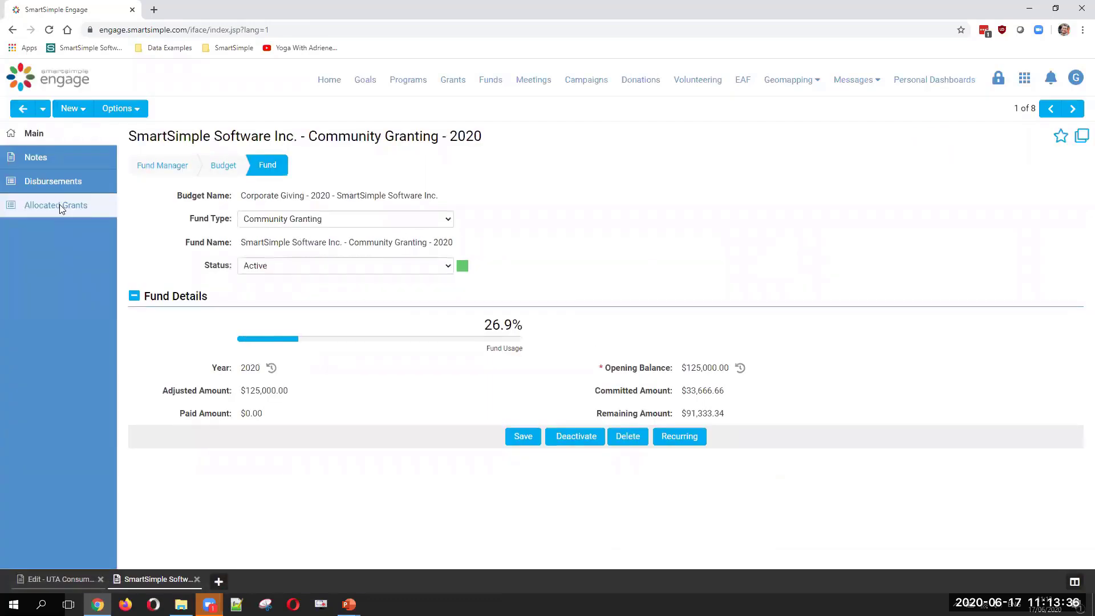
left_click(59, 206)
left_click(39, 134)
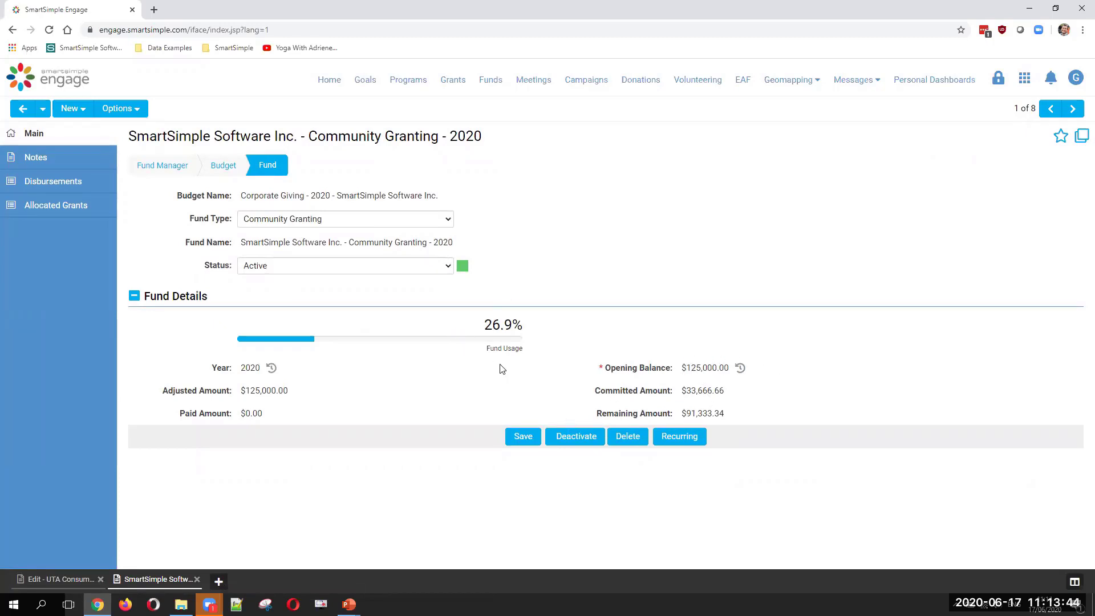
left_click(69, 207)
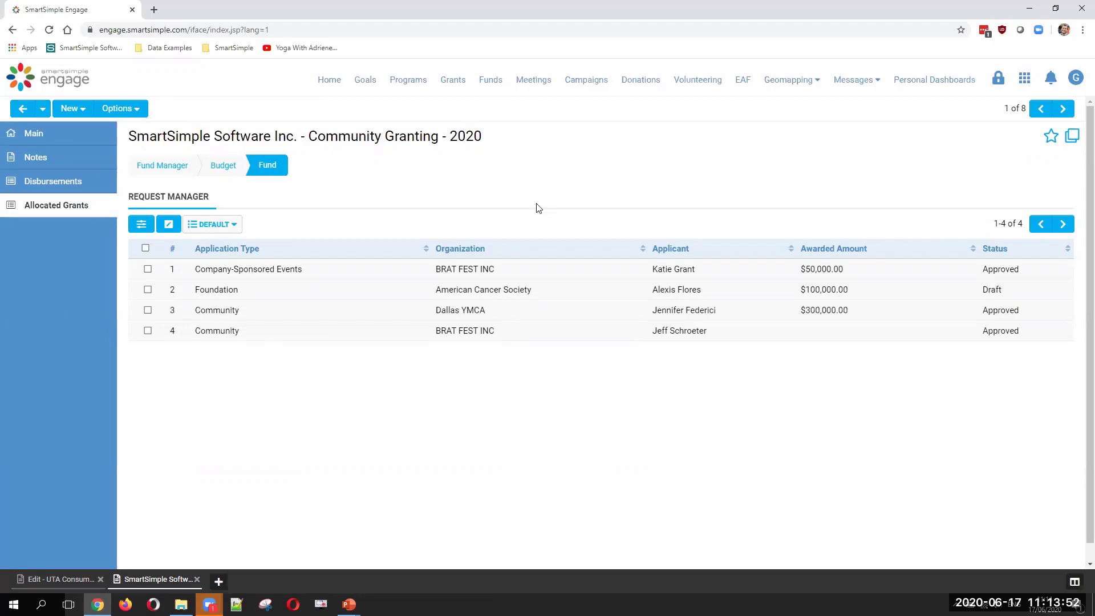
left_click(409, 81)
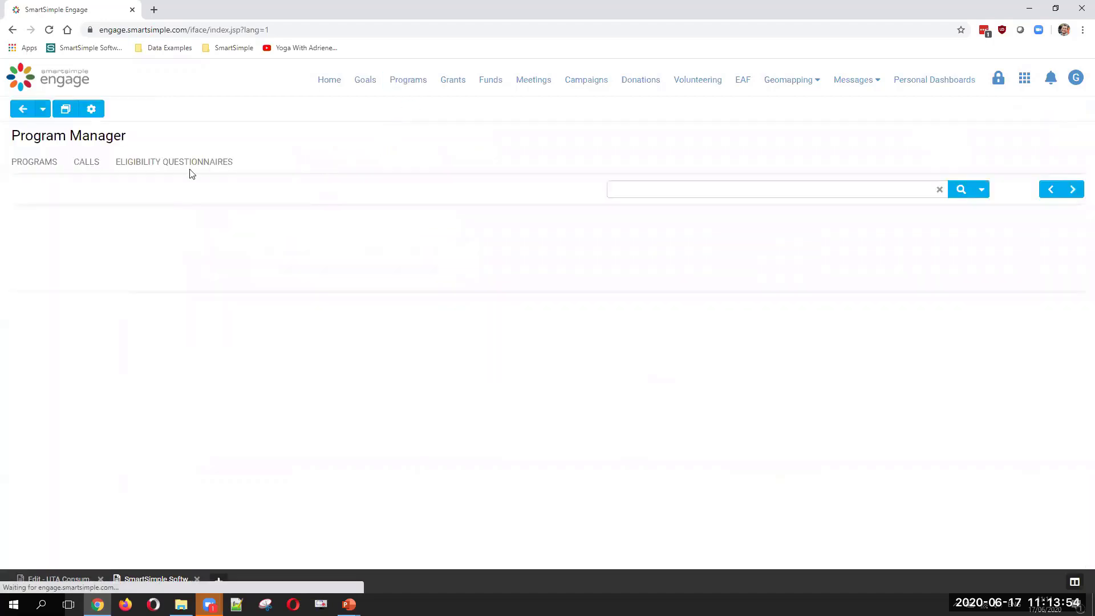
- Open the Clean Water Initiative call from the Calls list and view its submitted applications
left_click(100, 169)
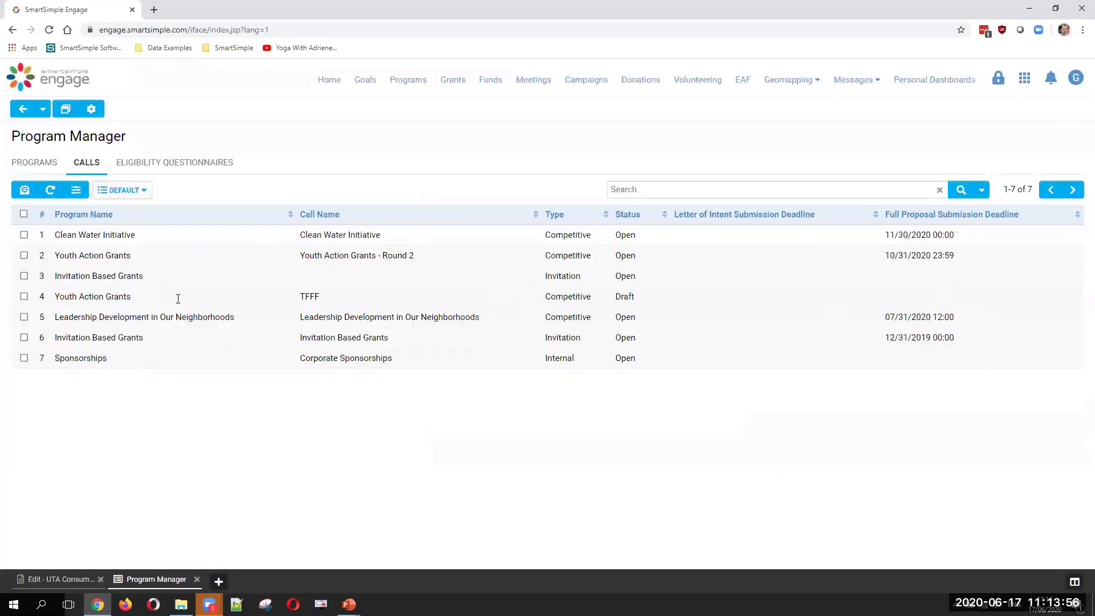
left_click(248, 243)
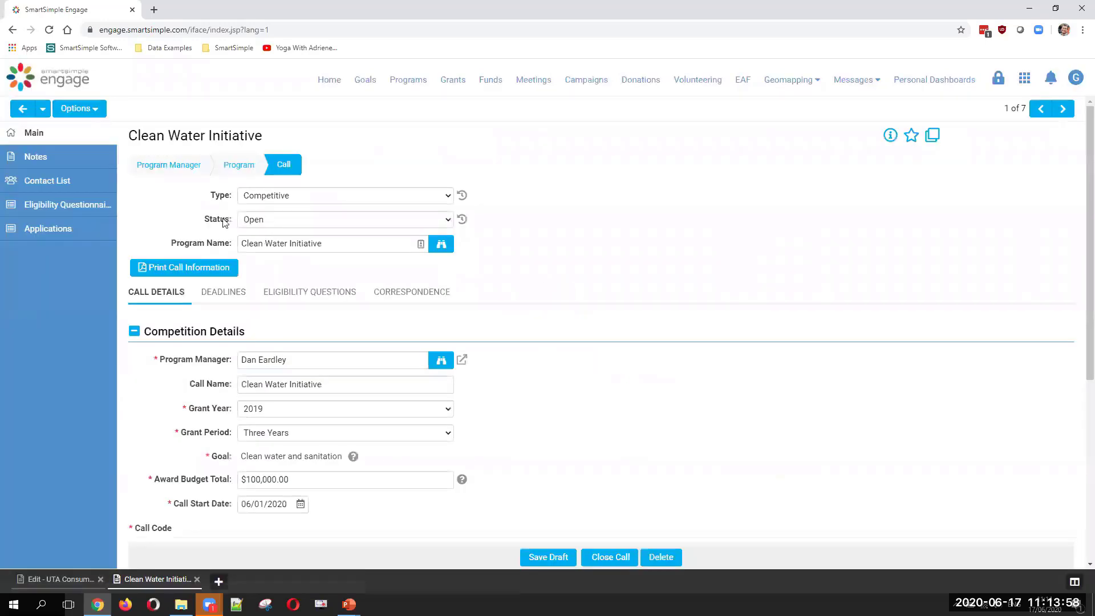
left_click(85, 234)
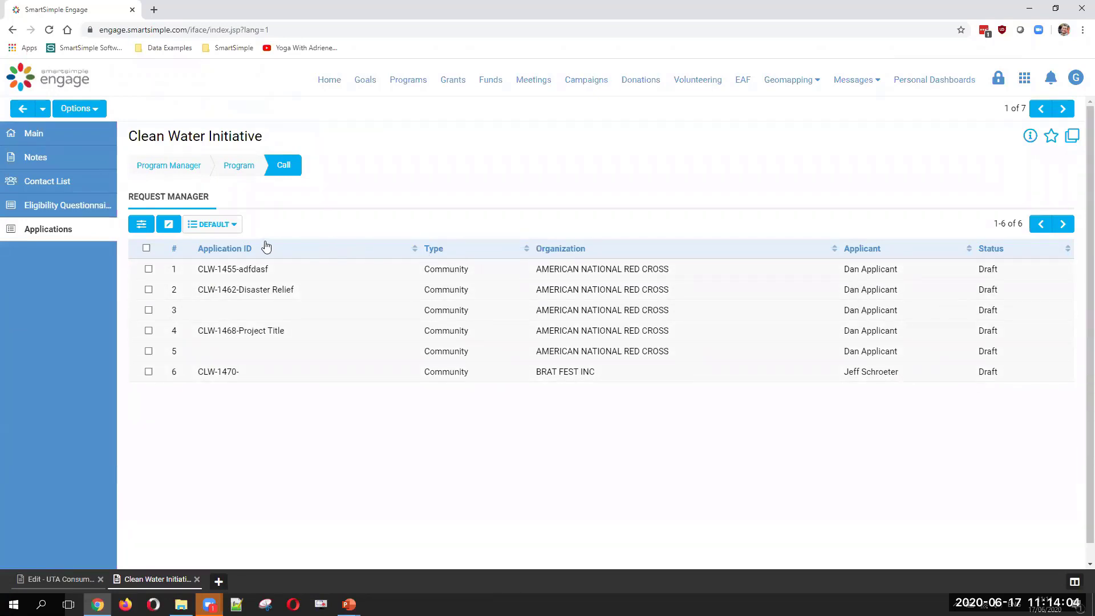
- Review the call's main details: $100,000.00 award budget, start date 06/01/2020, call code CLW
left_click(99, 143)
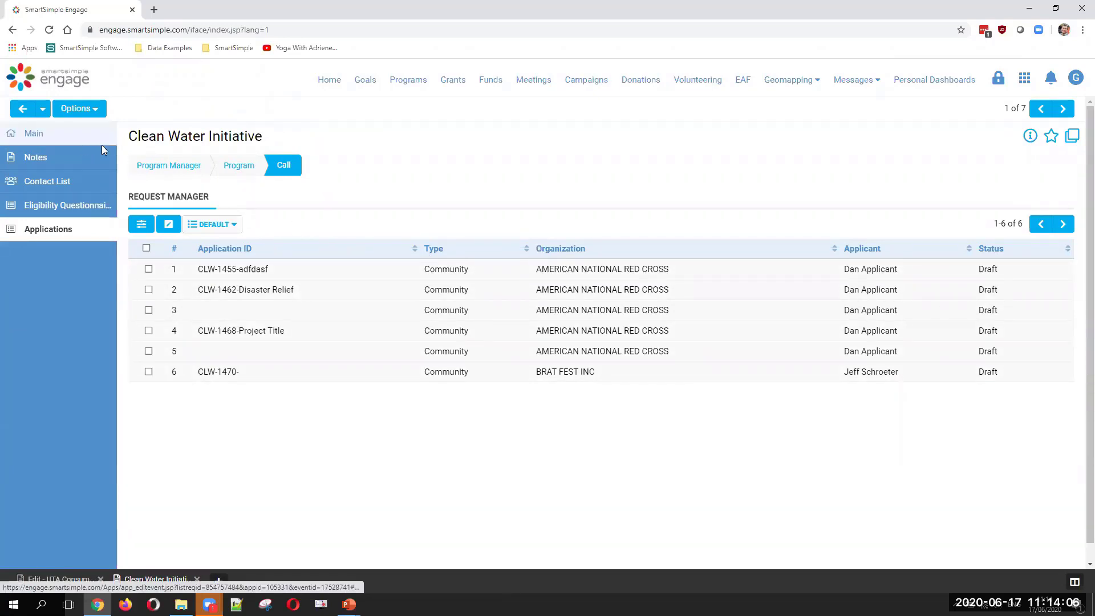
scroll(384, 273, "down", 1)
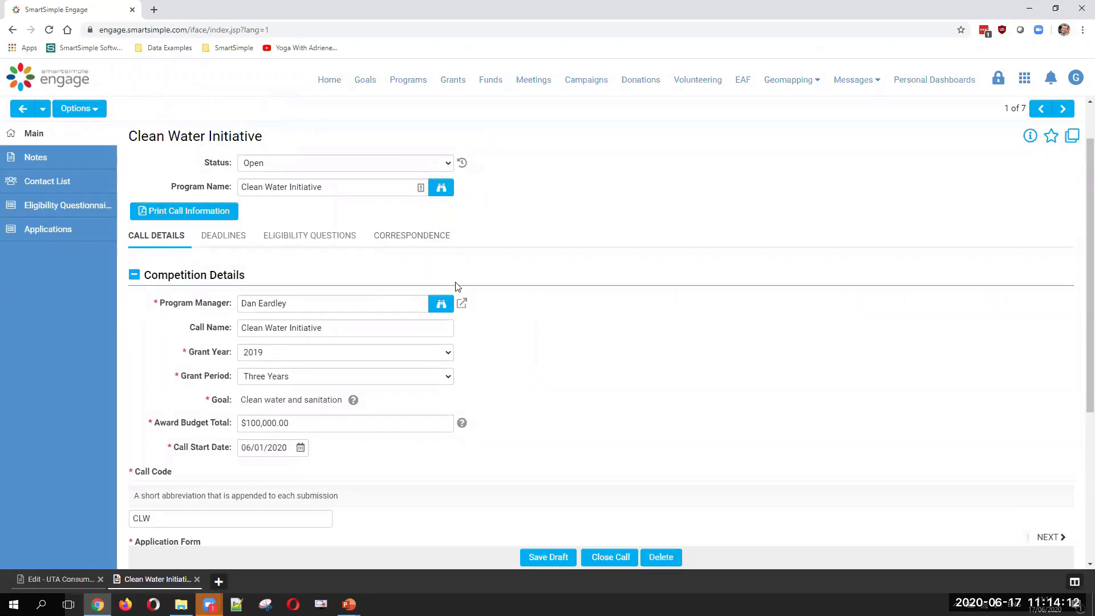
scroll(702, 320, "up", 1)
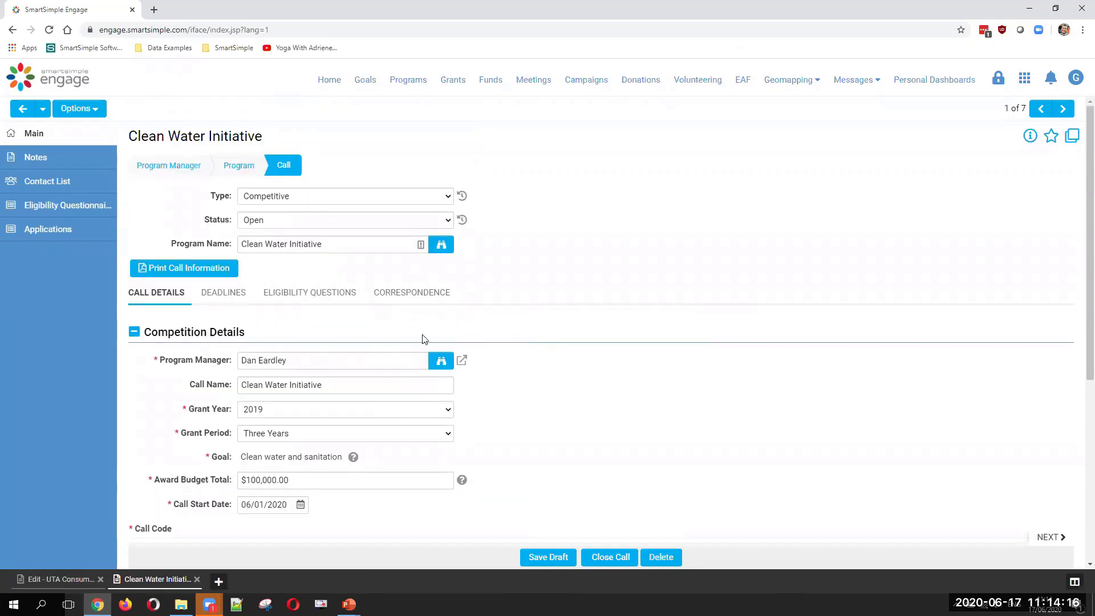
scroll(318, 384, "down", 2)
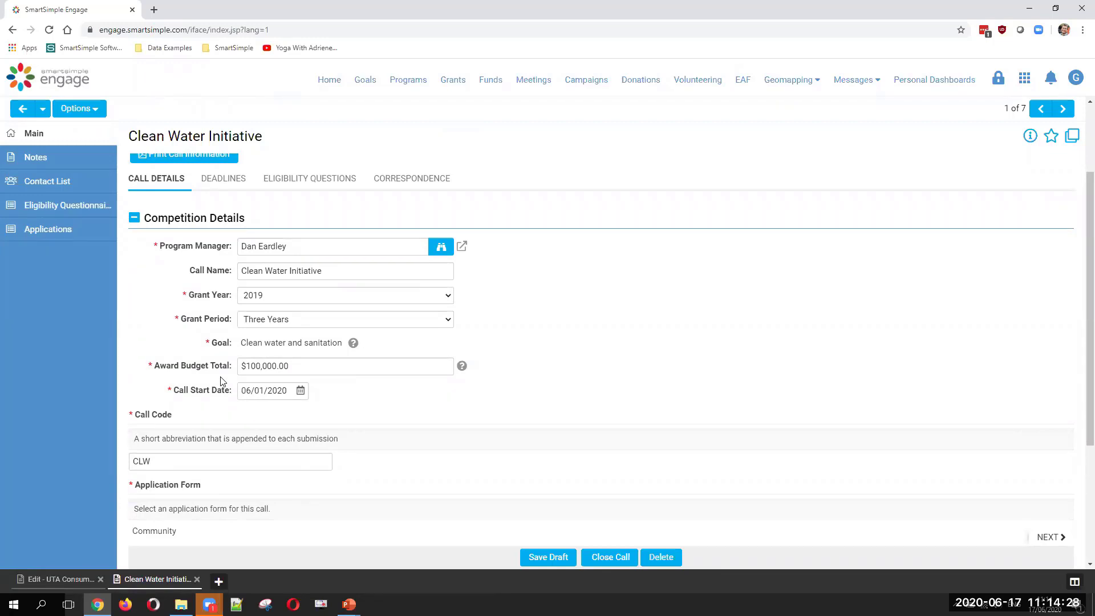
scroll(221, 381, "down", 2)
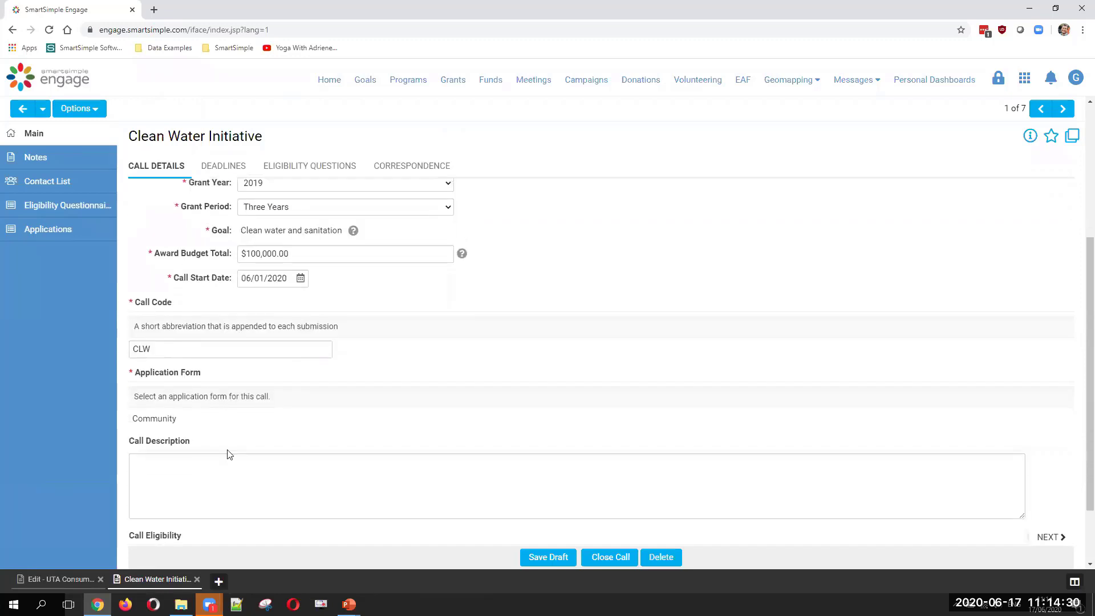
scroll(340, 443, "down", 2)
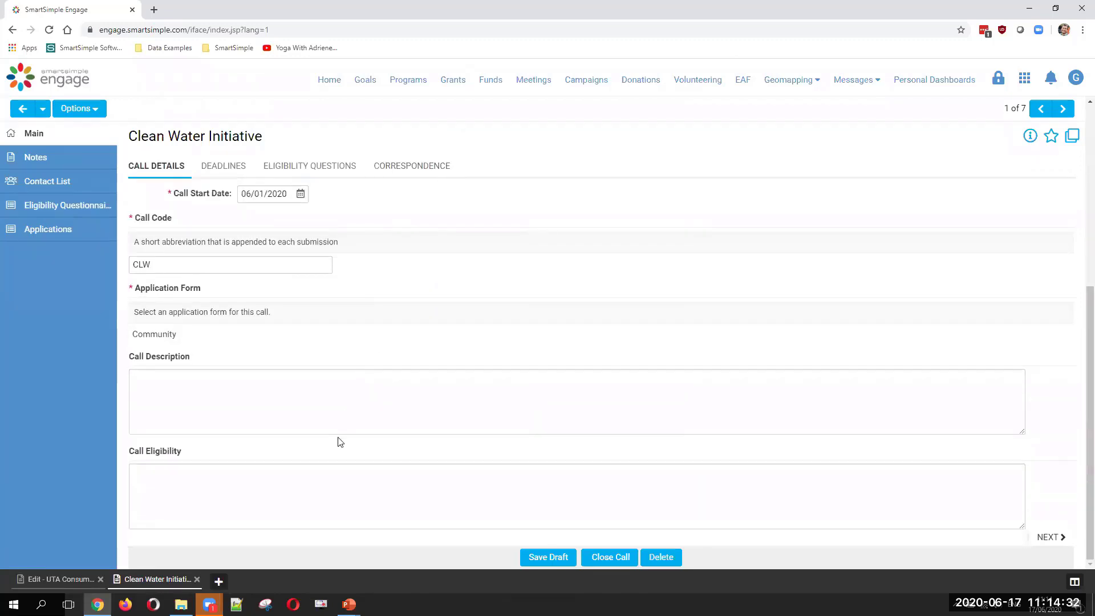
- Check the call's deadlines, eligibility questions and 'Application Submission Confirmation' email text
left_click(223, 166)
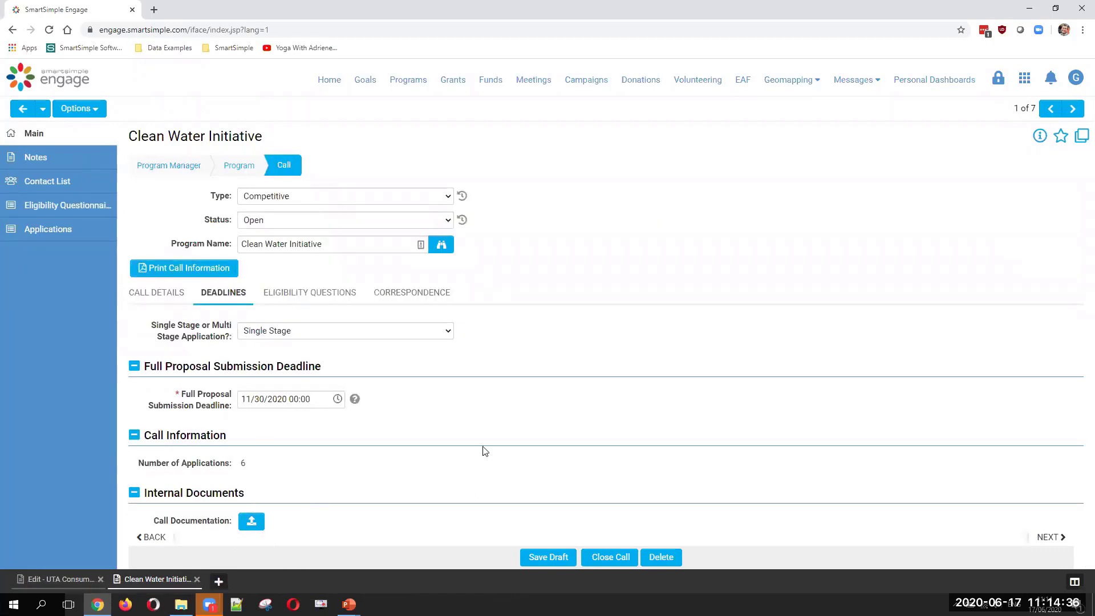
left_click(350, 293)
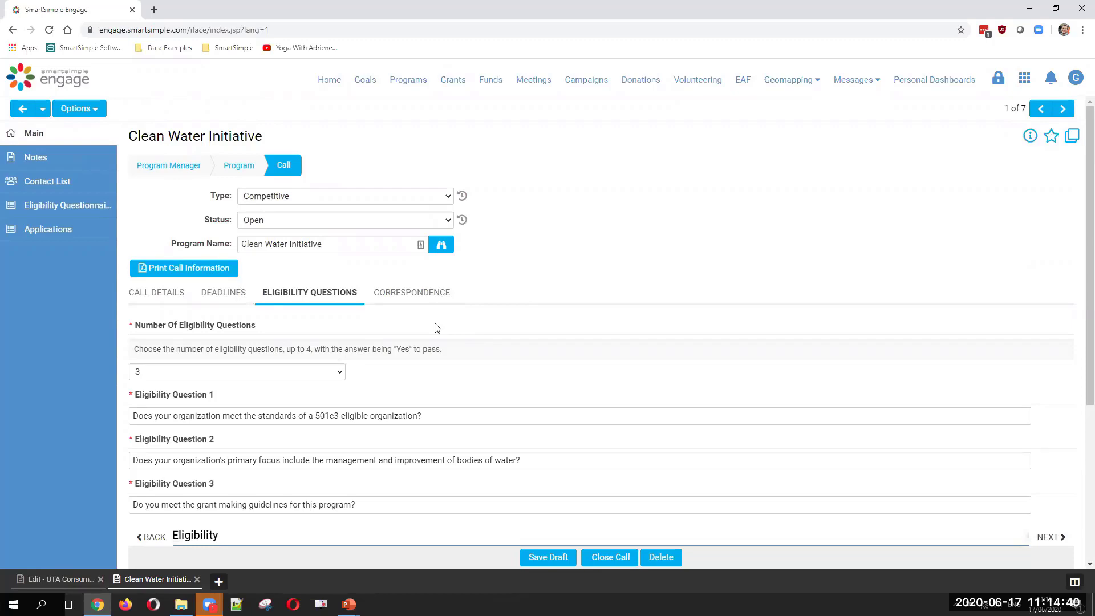
left_click(415, 293)
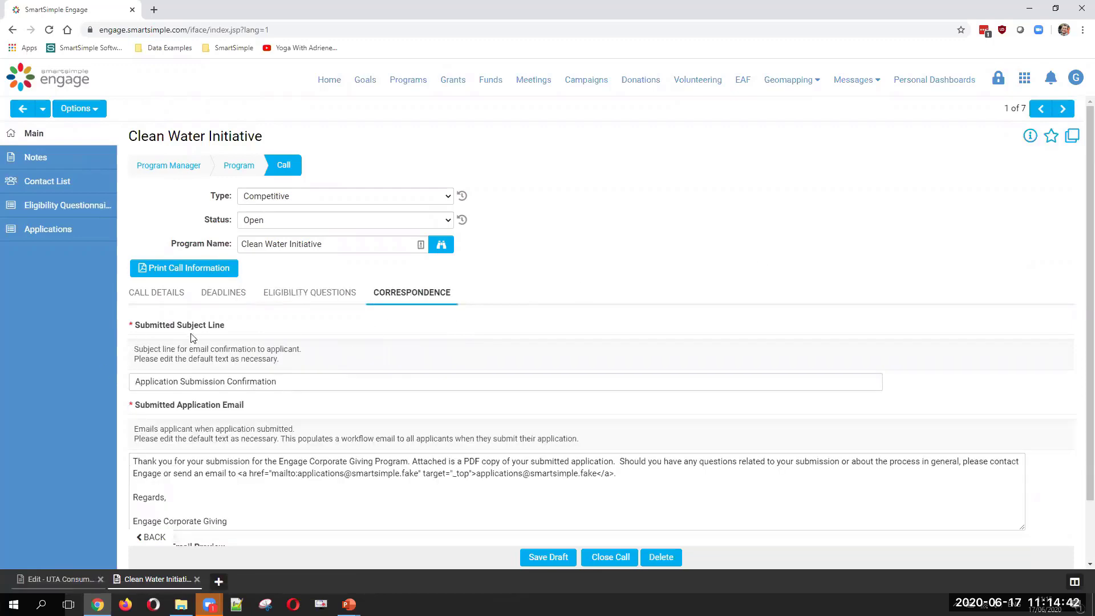
scroll(241, 363, "down", 1)
scroll(241, 363, "down", 1)
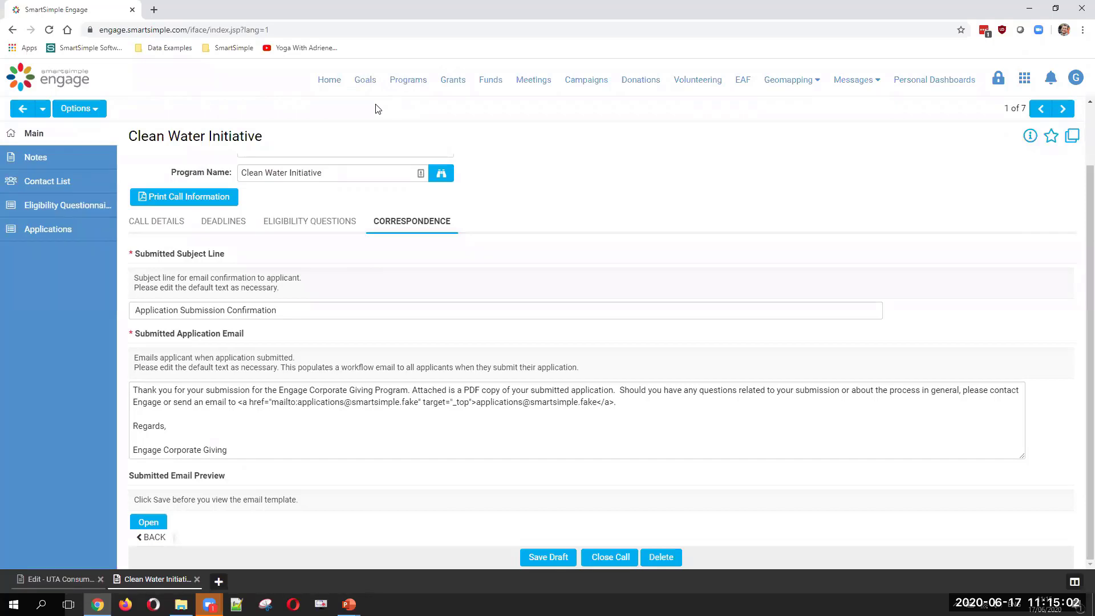
- Go to the home dashboard and open Our Goals to list all 17 Sustainable Goals
left_click(337, 83)
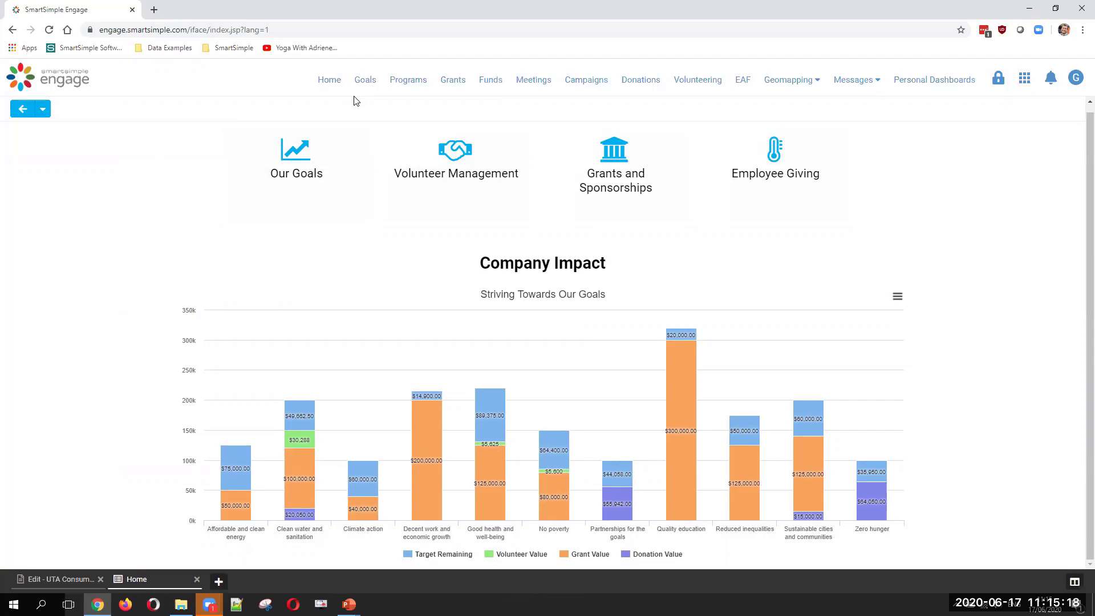
left_click(254, 190)
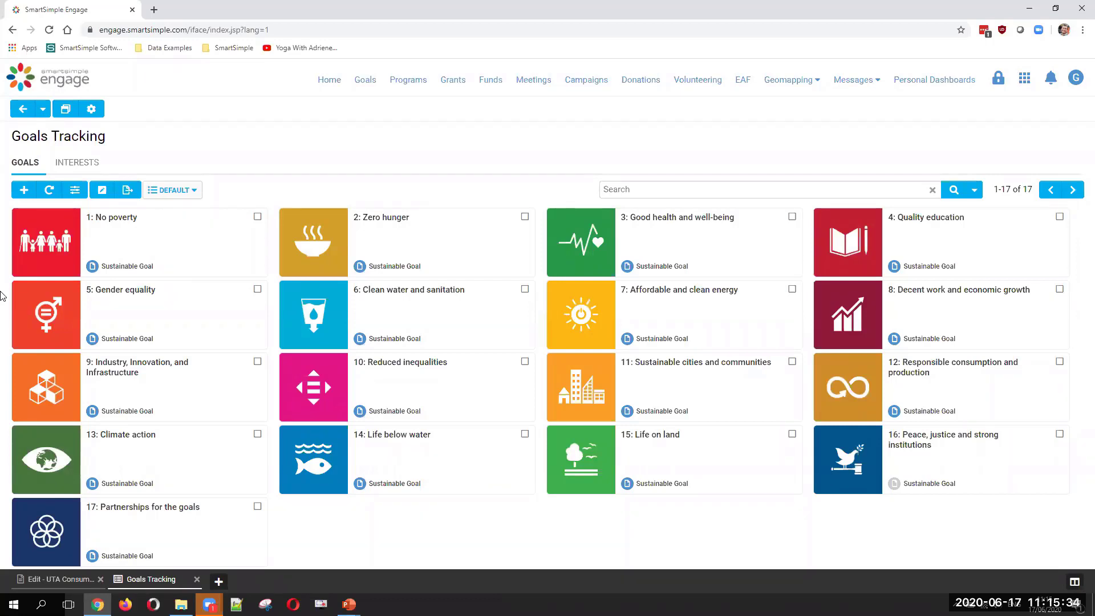
left_click(325, 91)
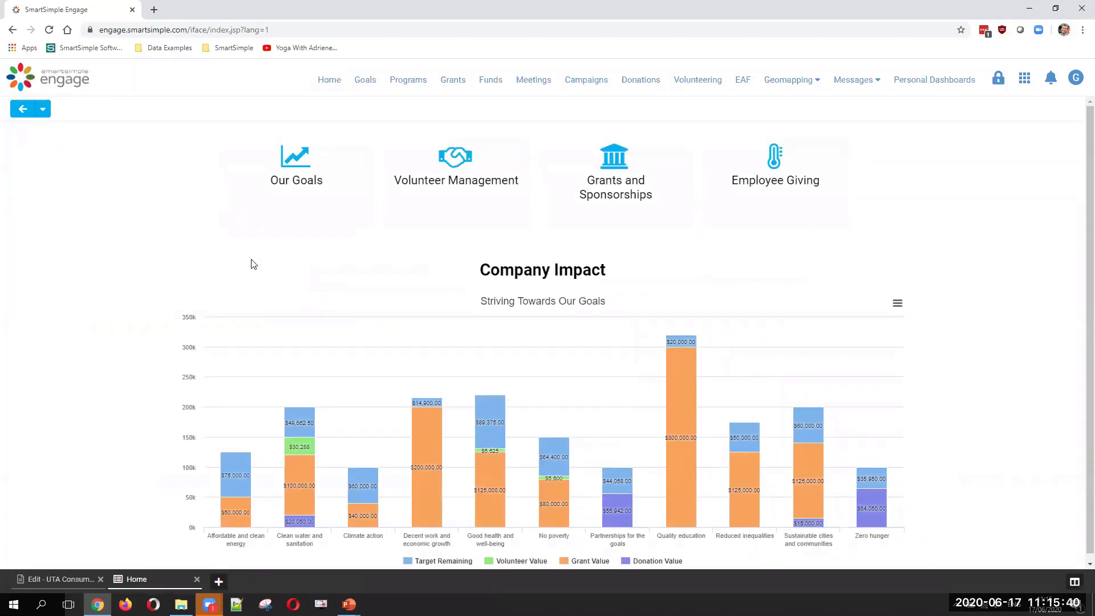
scroll(239, 462, "down", 1)
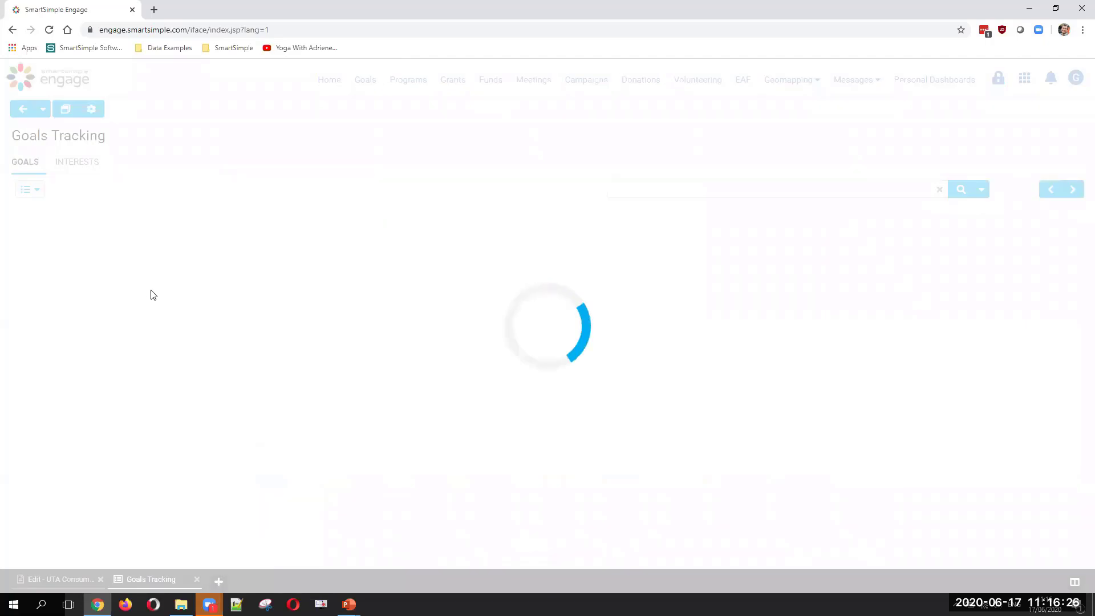
- Open the No poverty goal record and review its contribution totals
left_click(148, 272)
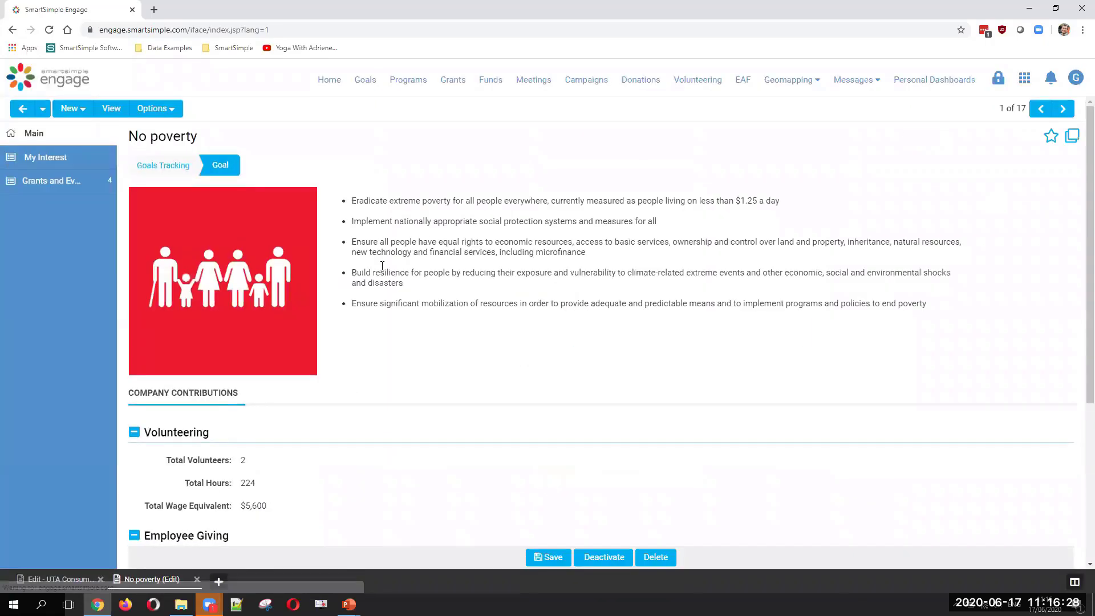
scroll(314, 302, "down", 2)
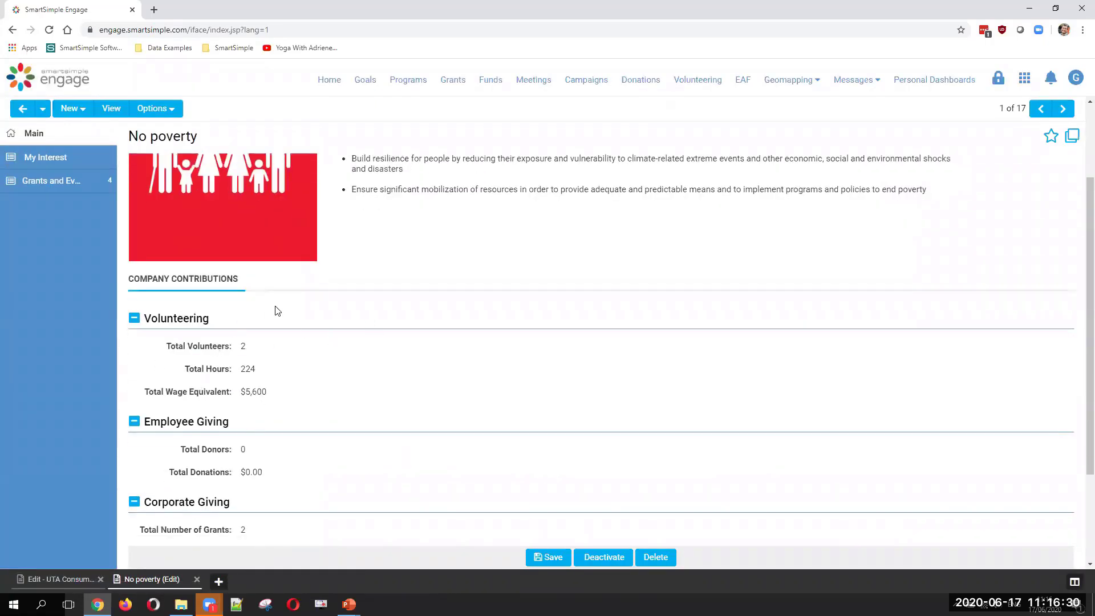
scroll(259, 400, "down", 3)
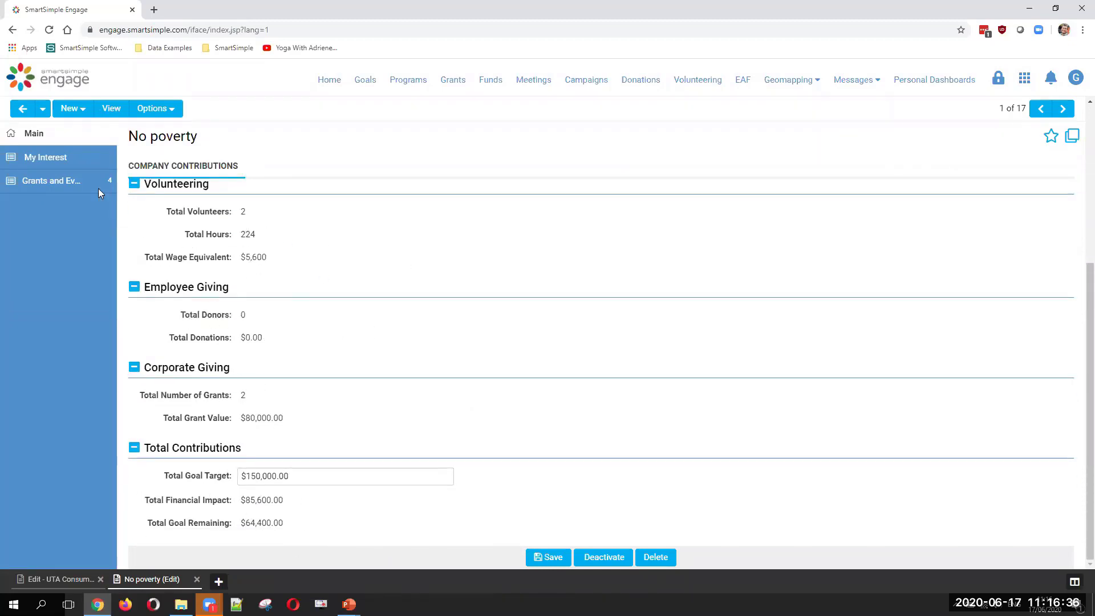
- Review the goal's linked donations, approved grant requests and completed volunteer work
left_click(50, 181)
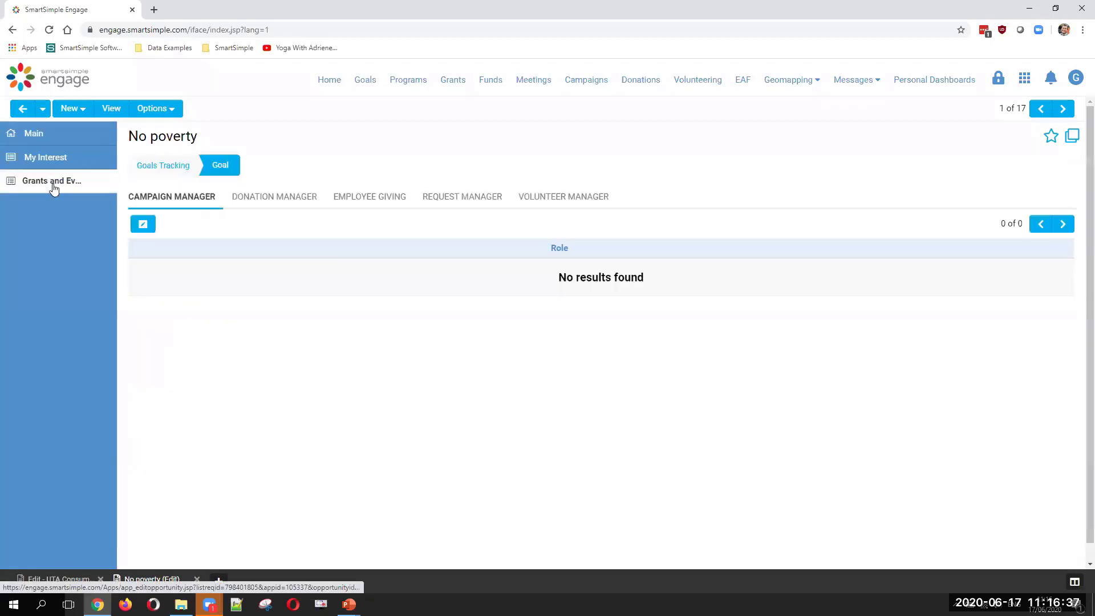
left_click(262, 199)
left_click(486, 196)
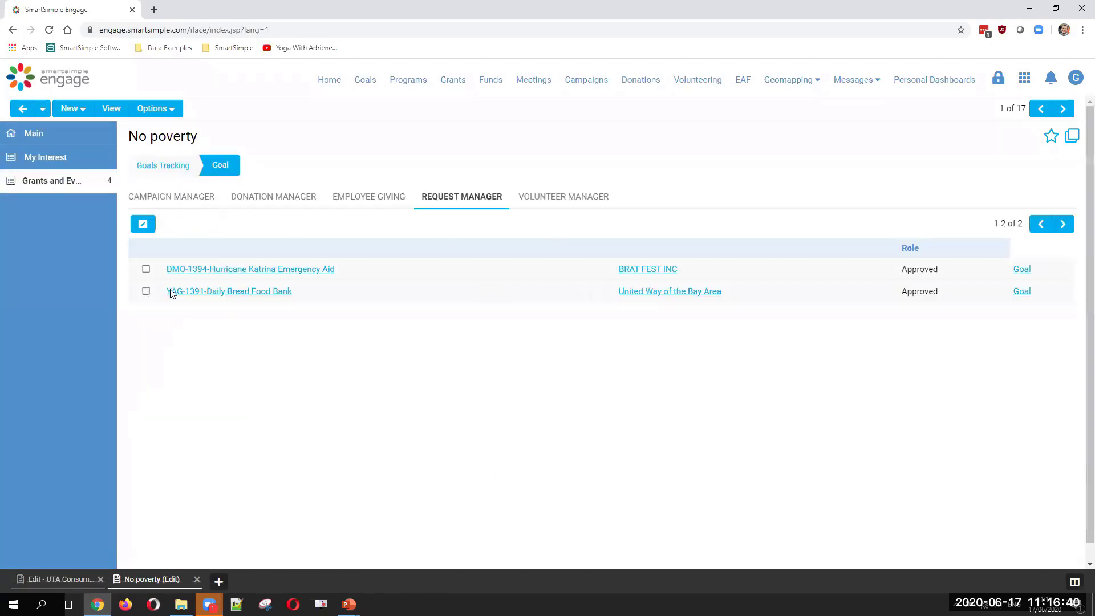
left_click(553, 207)
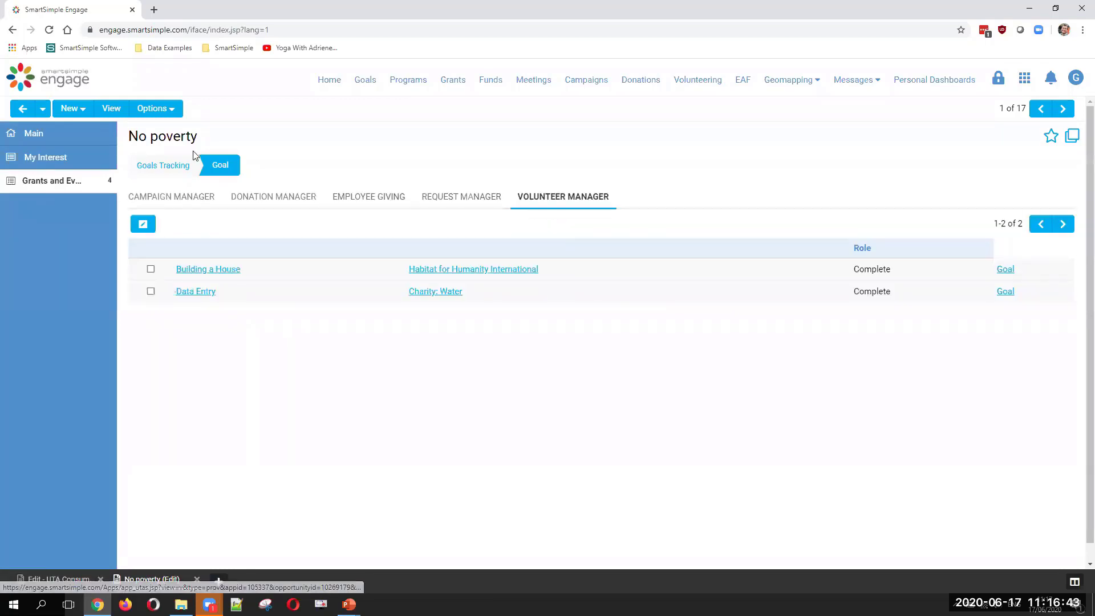
- Recheck the goal's main summary, then return to the home Company Impact dashboard
left_click(32, 134)
scroll(738, 264, "down", 5)
scroll(553, 390, "up", 5)
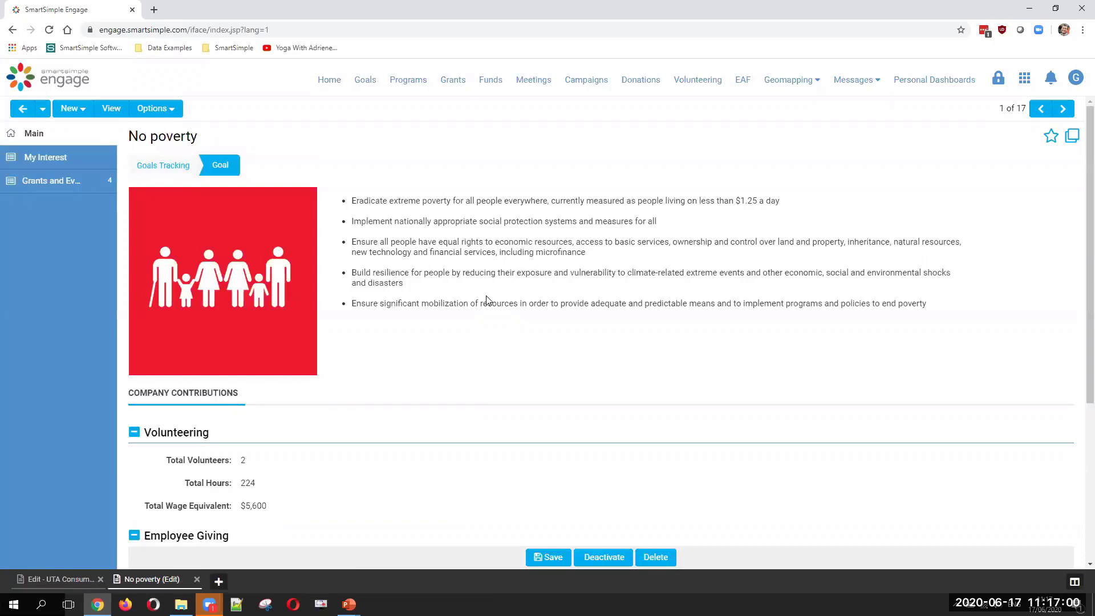
left_click(328, 81)
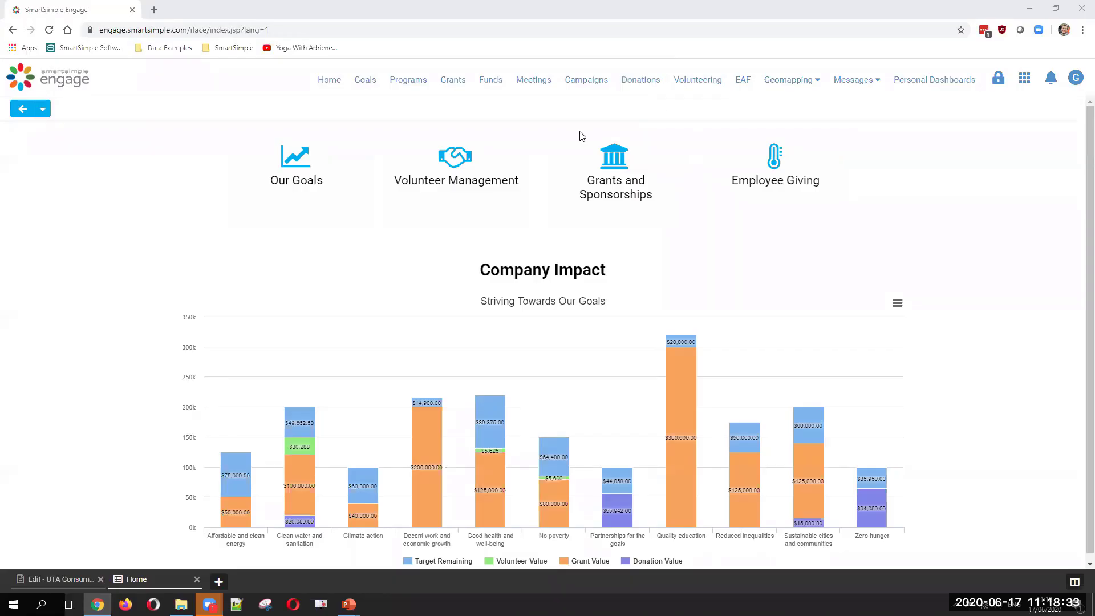